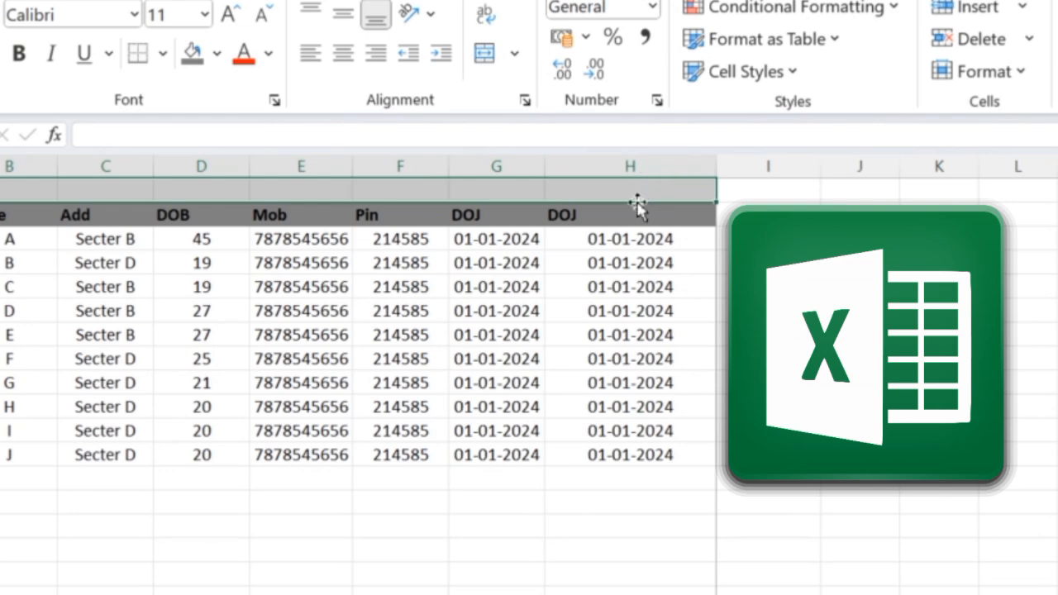
Step: Enter the title DATA in row 1 above the table headers and merge and center it across columns A to H
click(497, 383)
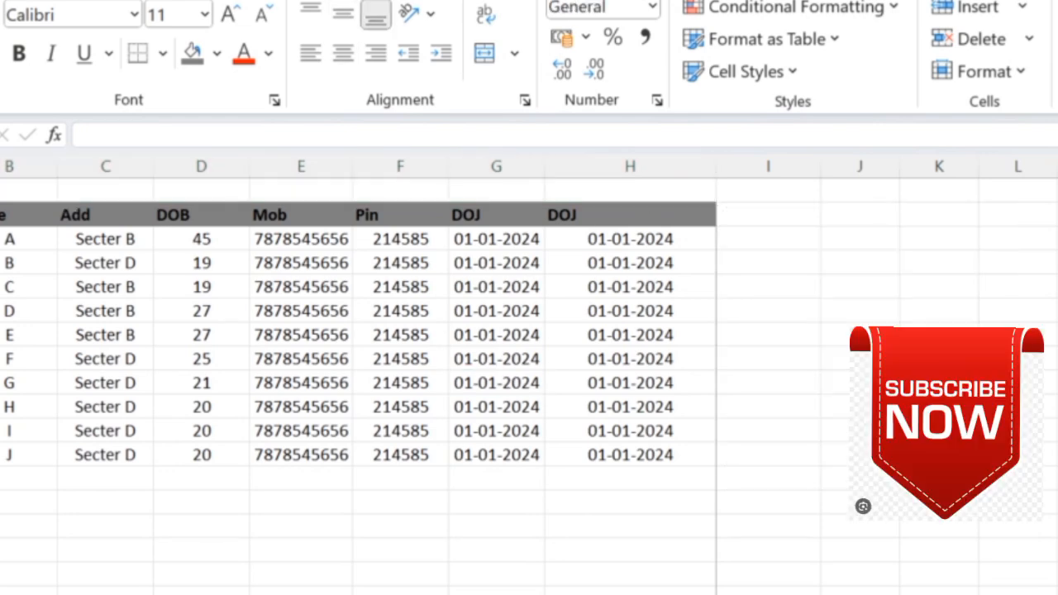
text(DATA)
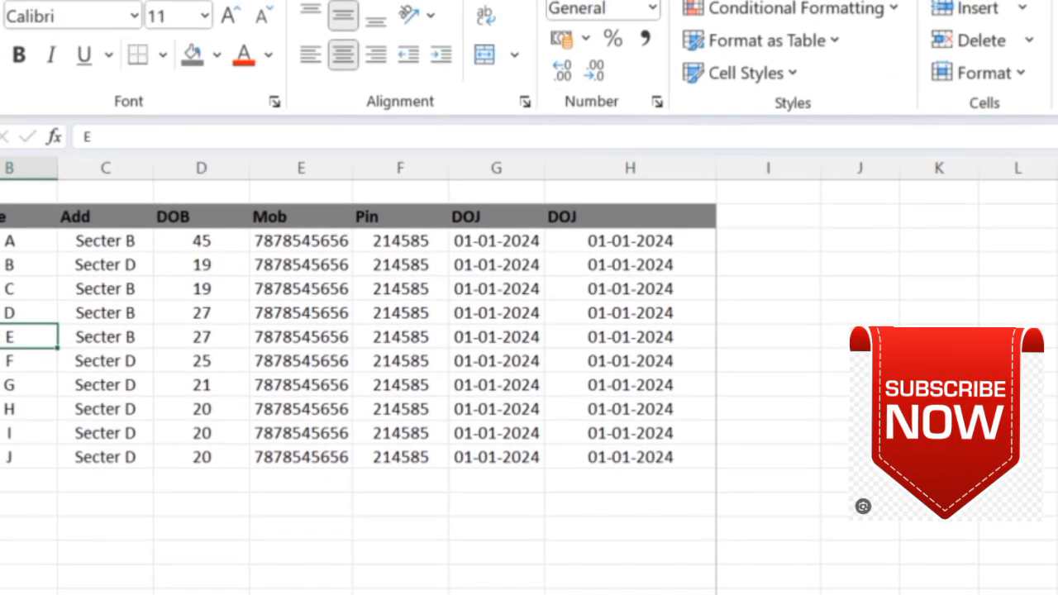
drag(8, 45, 599, 47)
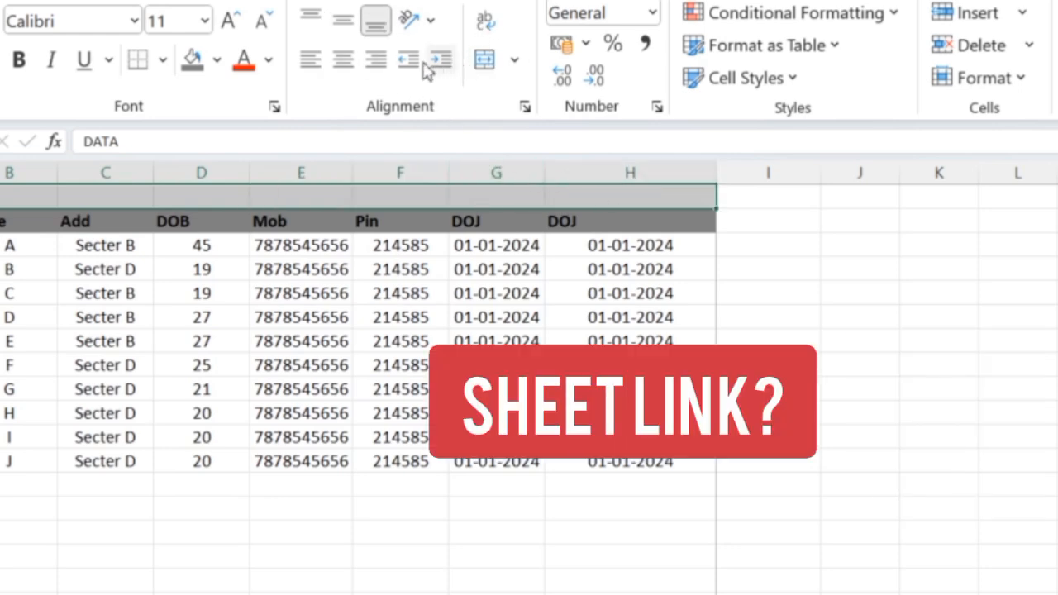
click(513, 61)
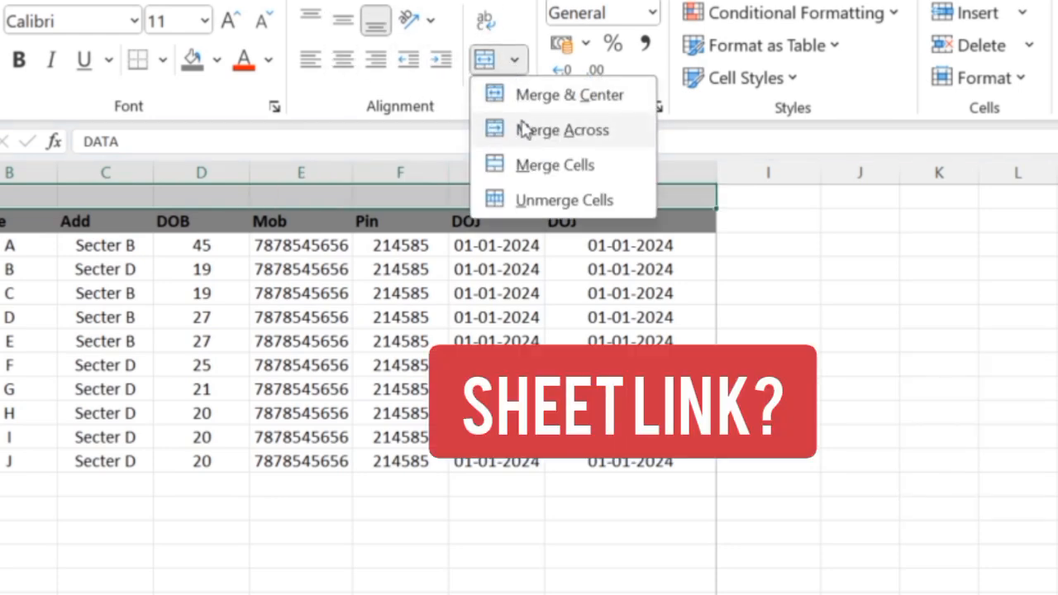
click(534, 97)
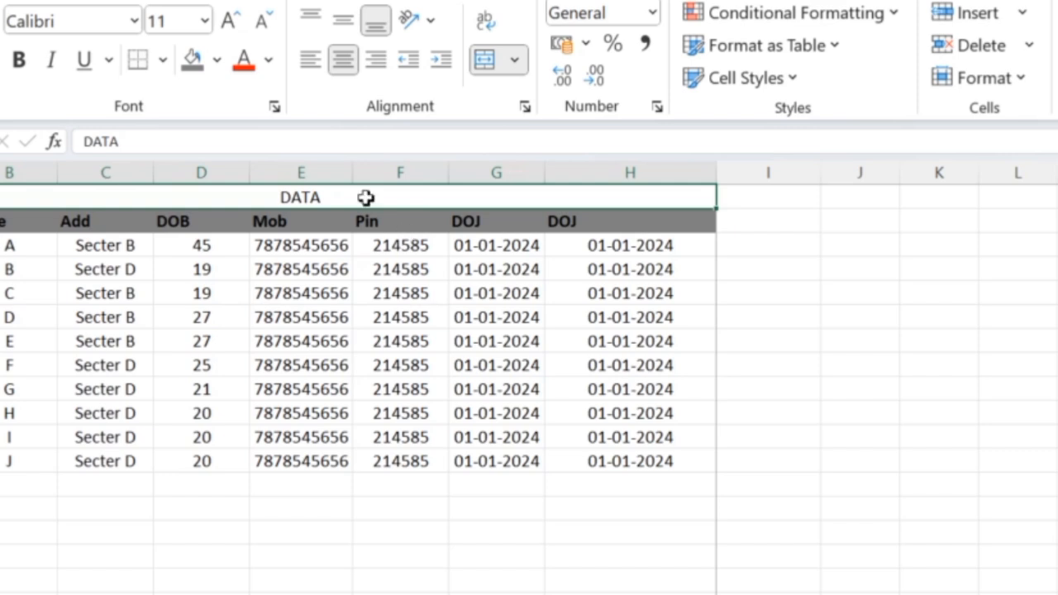
Step: Set the DATA title to font size 24 and fill its merged cell with the grey header color
click(204, 21)
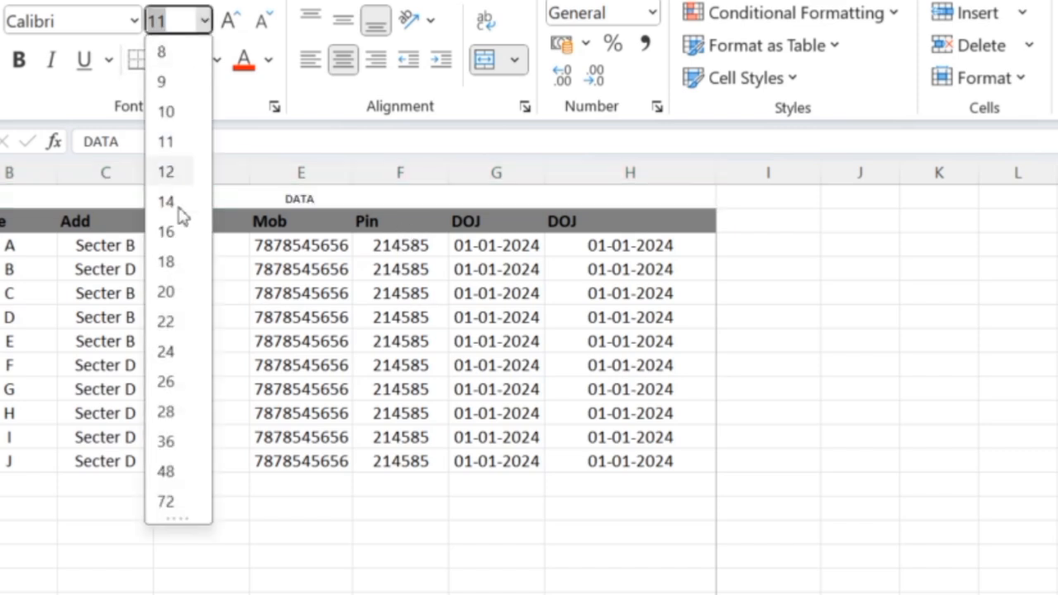
click(165, 352)
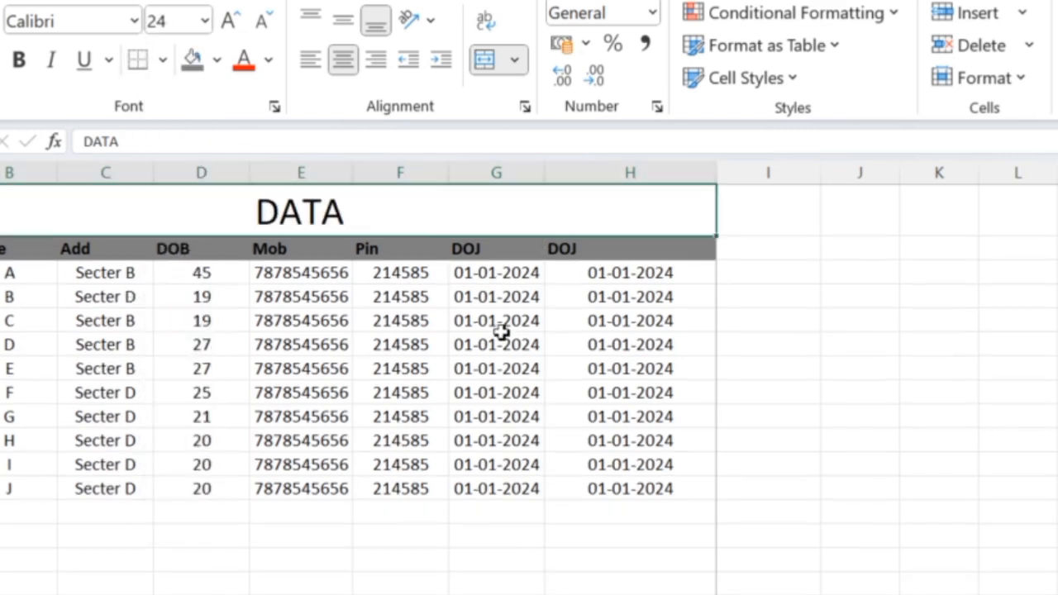
click(563, 512)
click(215, 221)
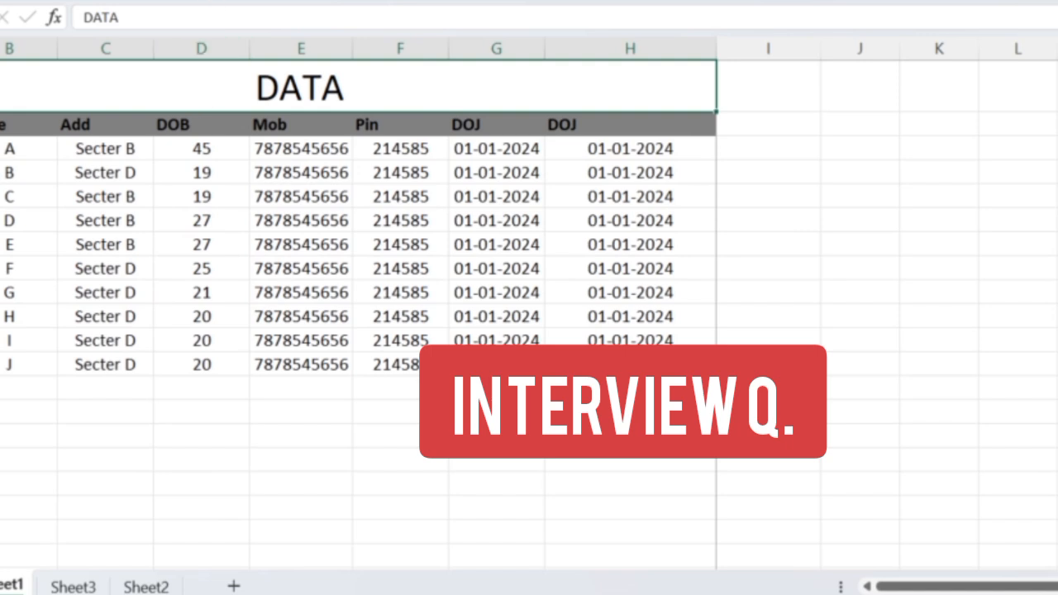
click(192, 84)
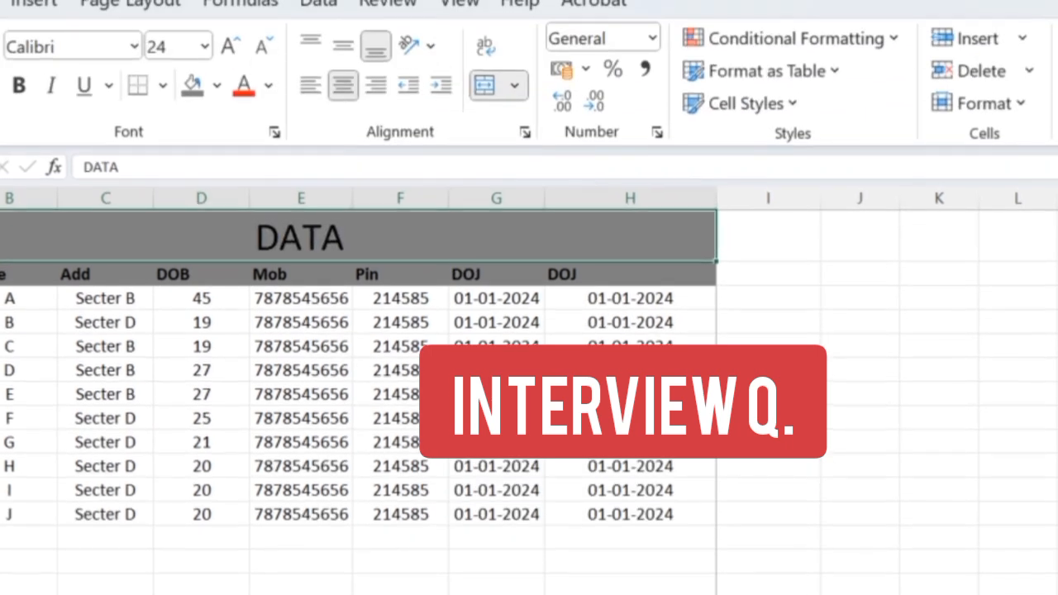
click(940, 268)
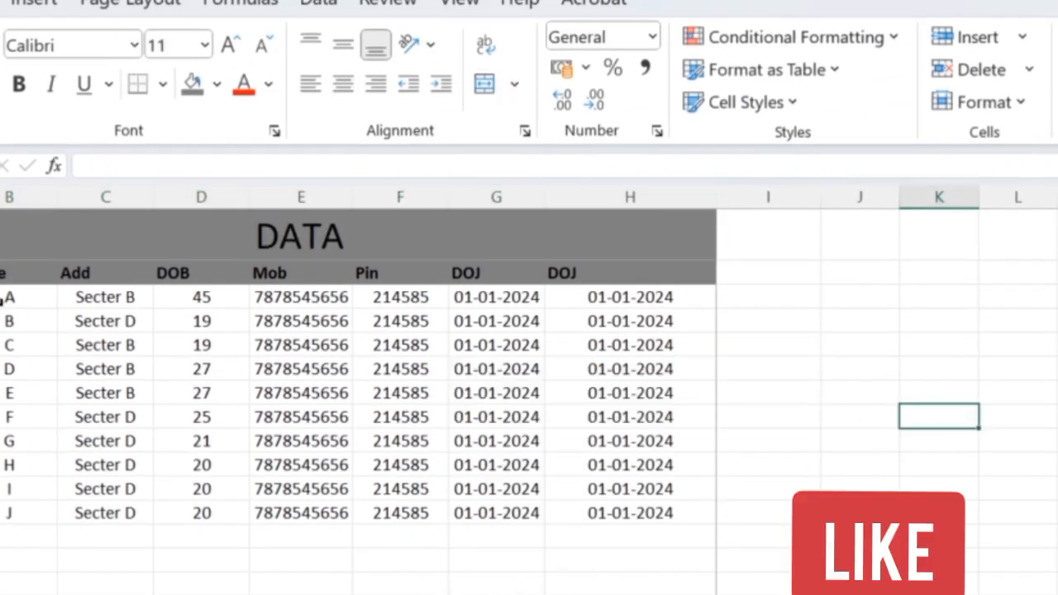
Step: Look over the data table on Sheet1 and browse through Sheet3 and Sheet2
drag(33, 252, 405, 533)
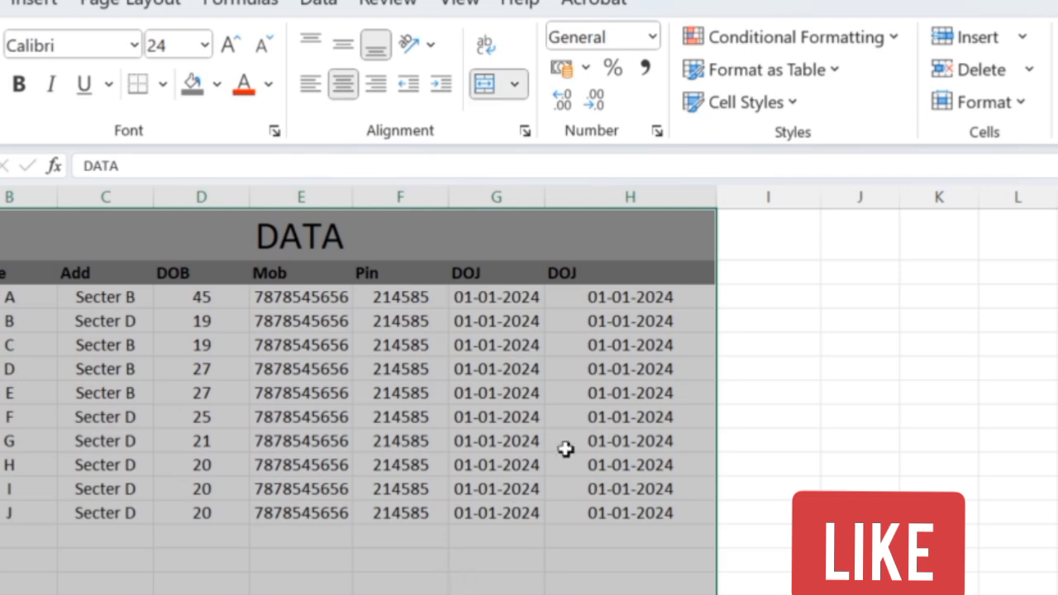
click(514, 489)
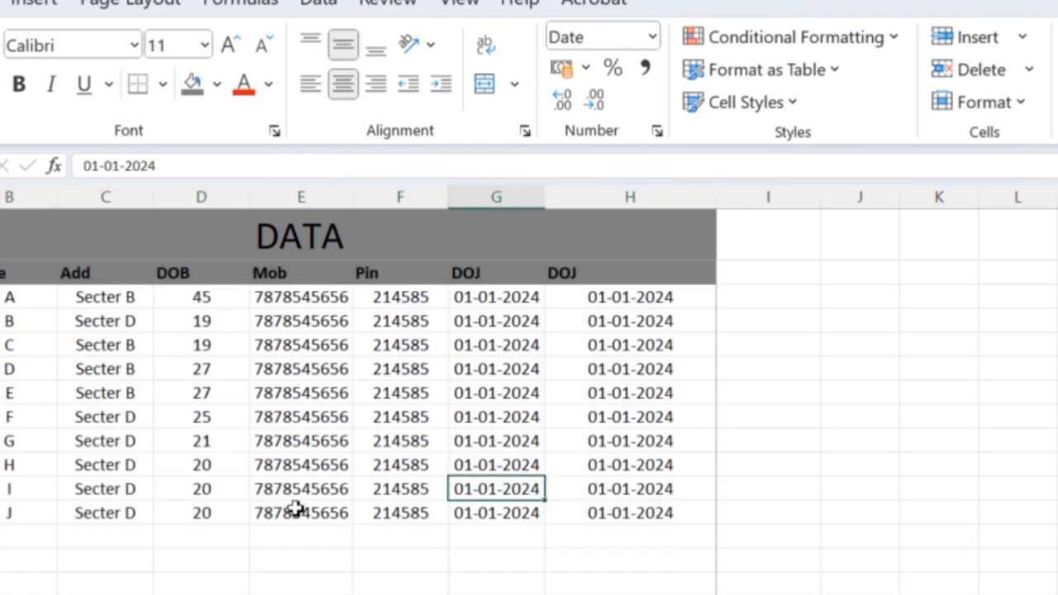
ctrl+scroll(294, 514, up, 2)
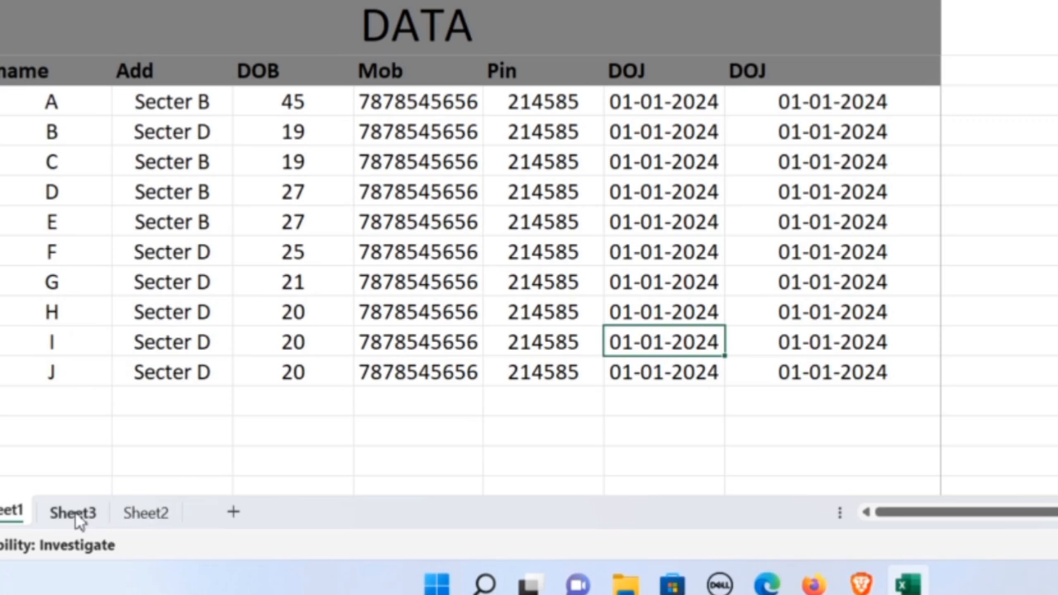
click(76, 516)
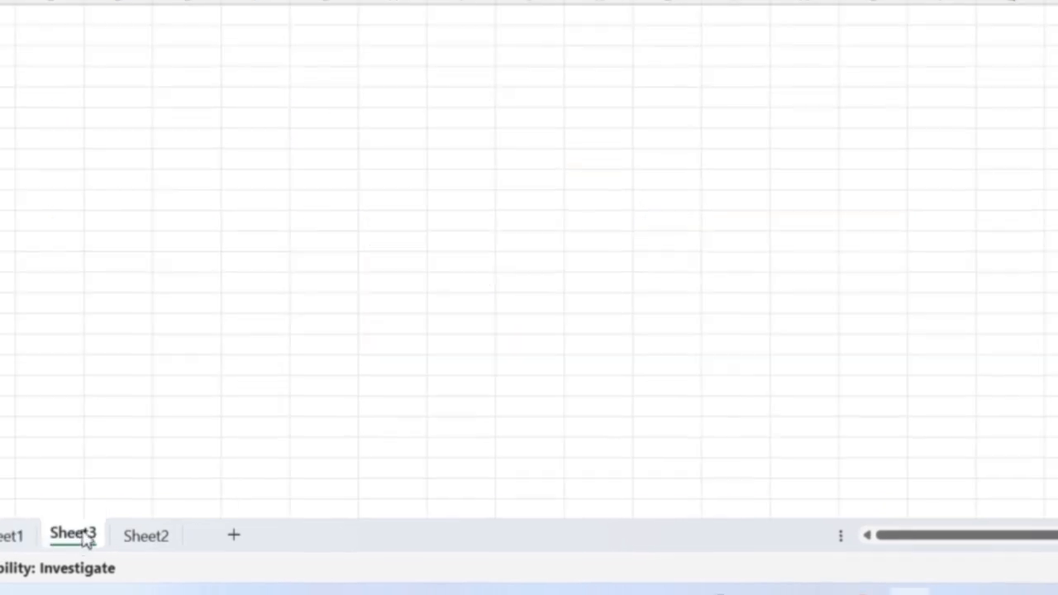
click(153, 539)
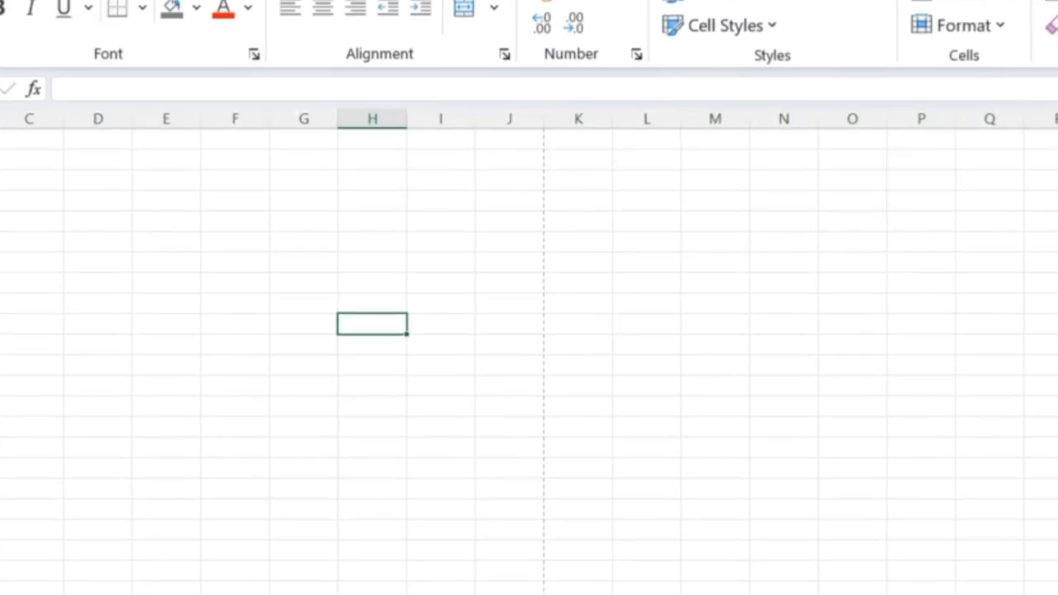
click(7, 525)
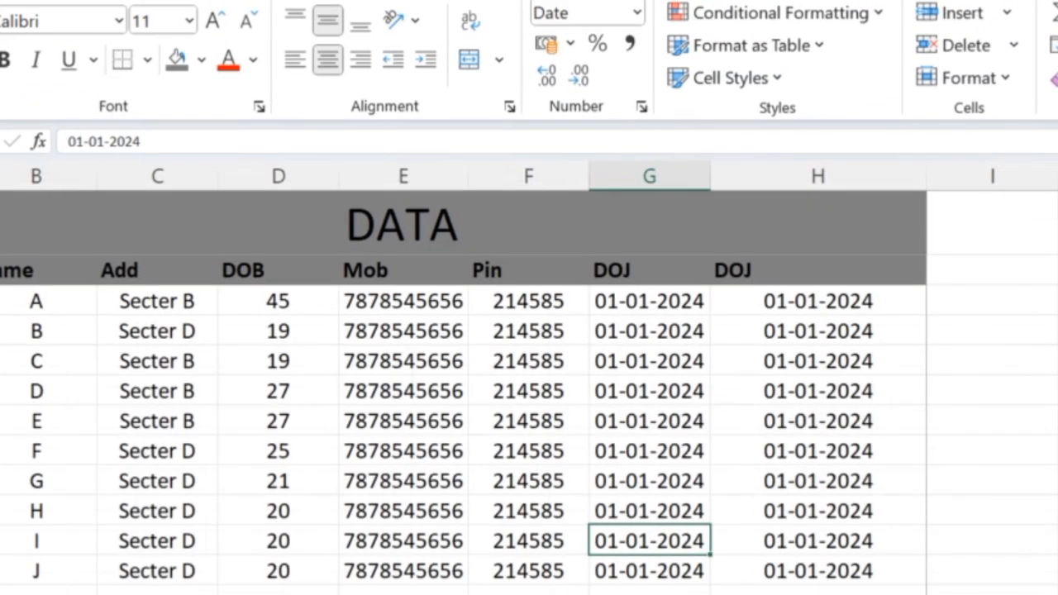
click(72, 523)
click(12, 594)
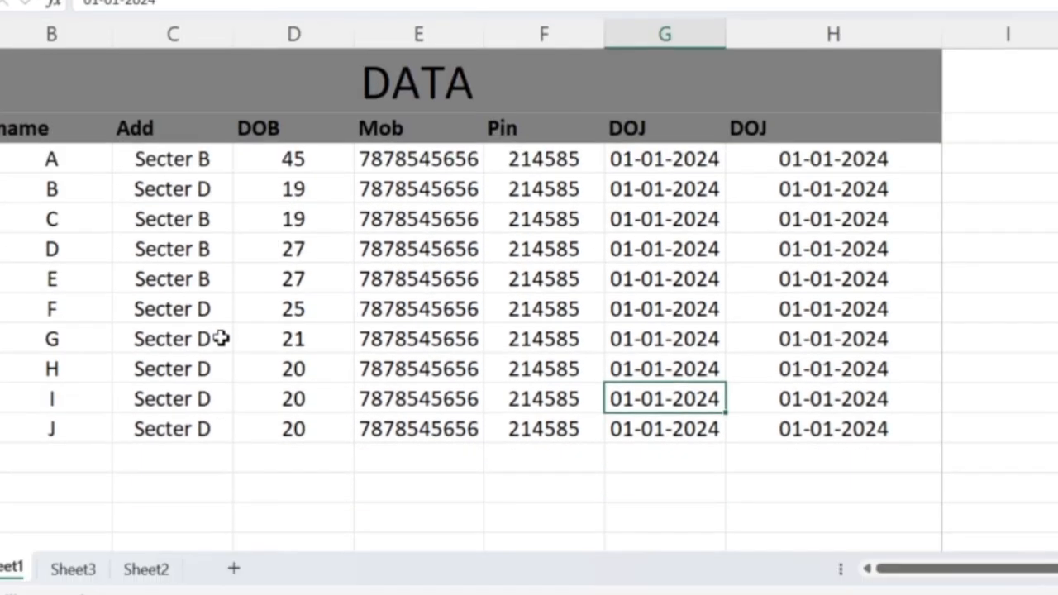
scroll(208, 512, down, 3)
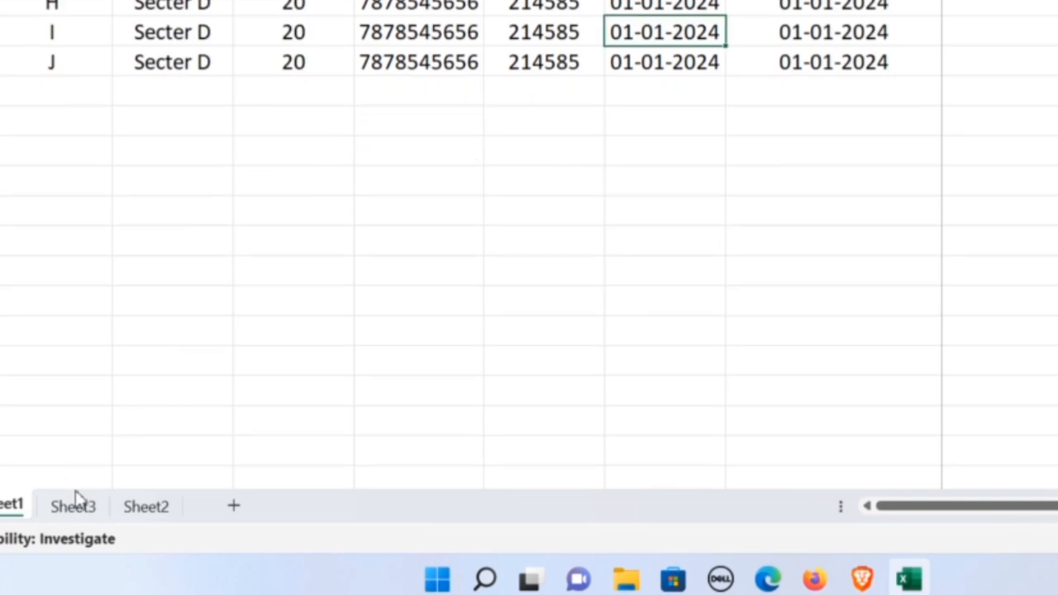
click(73, 506)
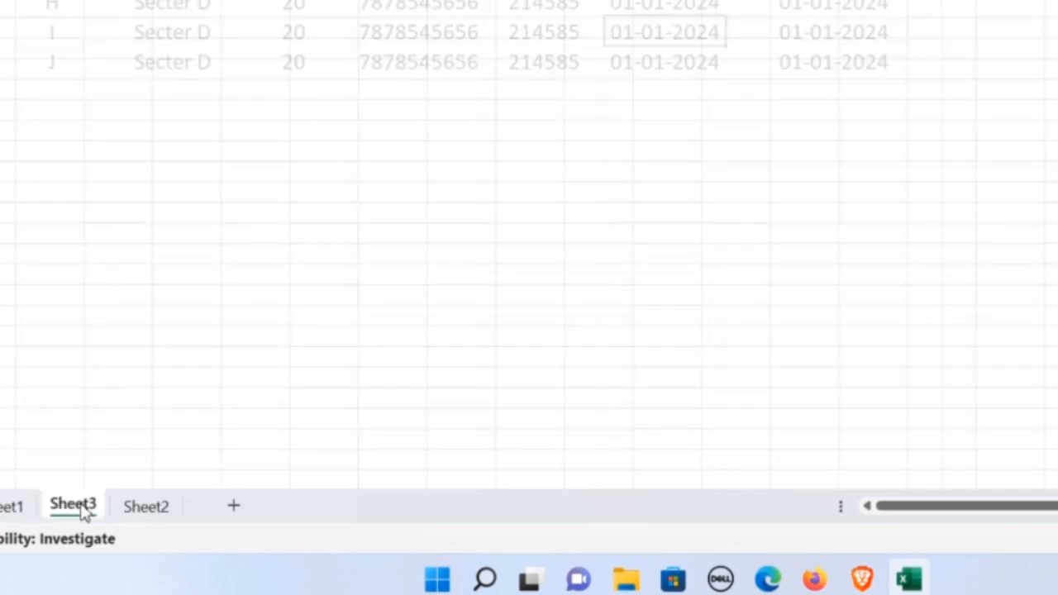
click(147, 507)
click(12, 506)
scroll(149, 319, up, 3)
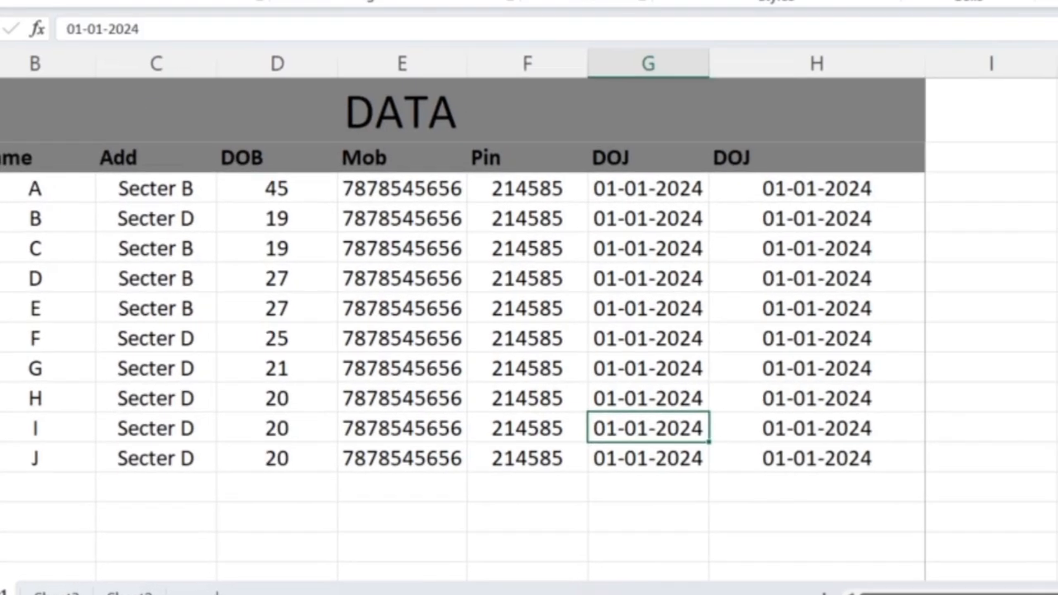
drag(2, 63, 785, 263)
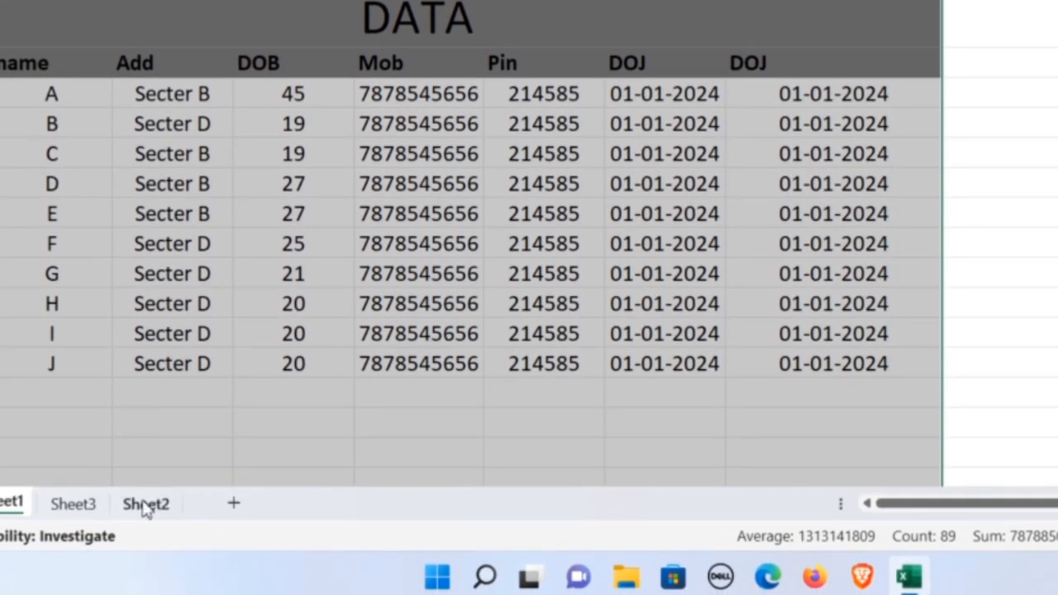
Step: Link the SR no. values to Sheet2 by entering the formula =Sheet1!A3:A12 in cell A4
click(145, 504)
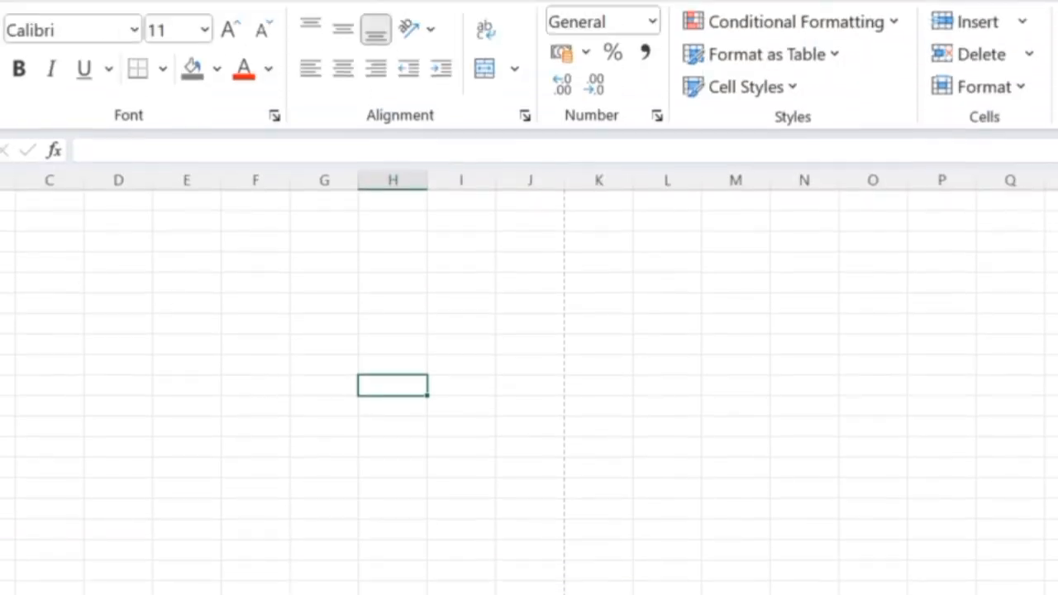
click(0, 263)
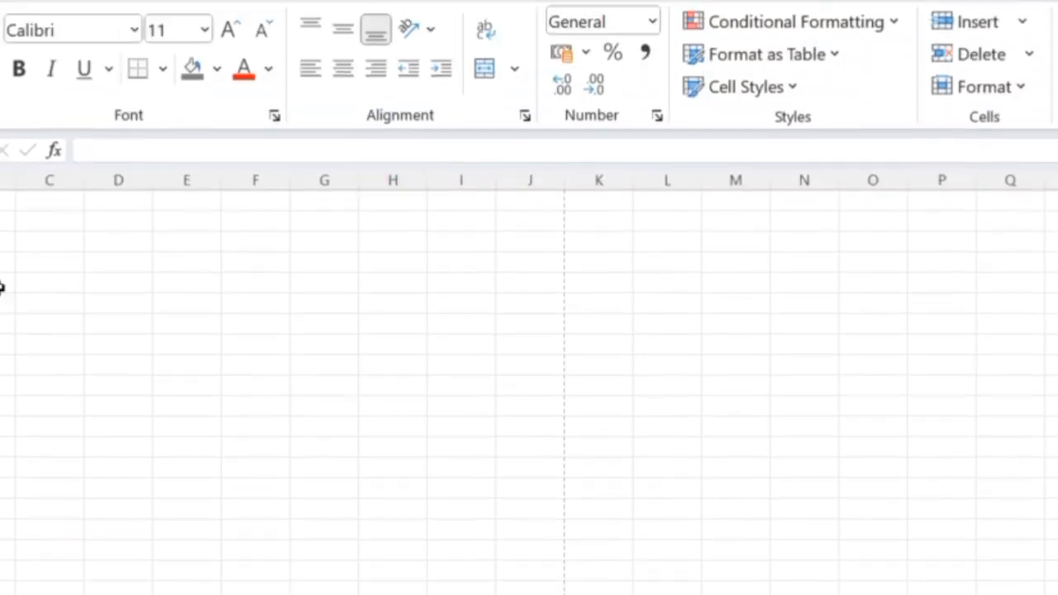
scroll(119, 353, up, 5)
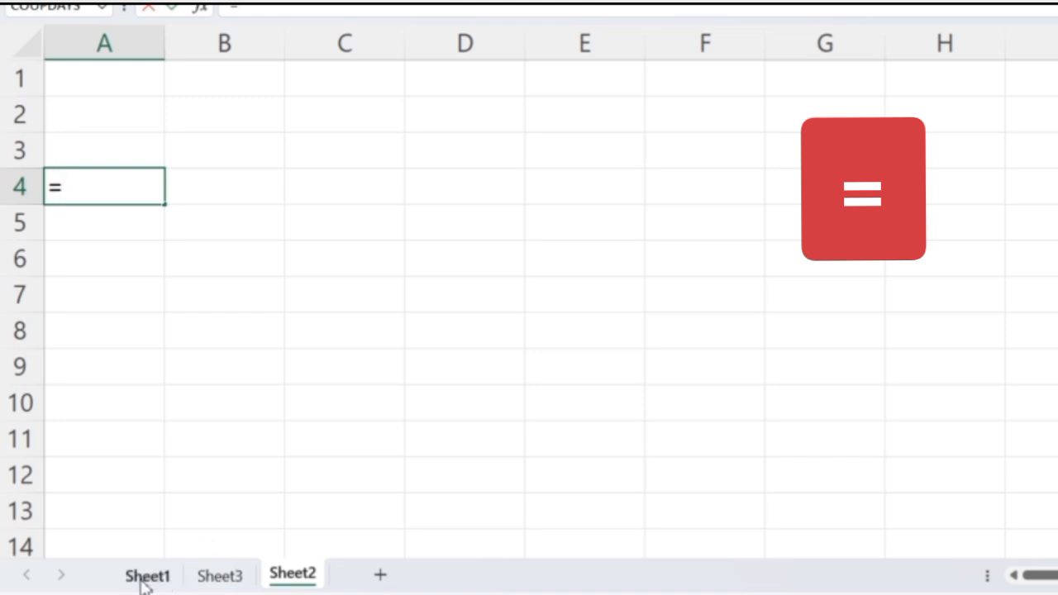
click(145, 581)
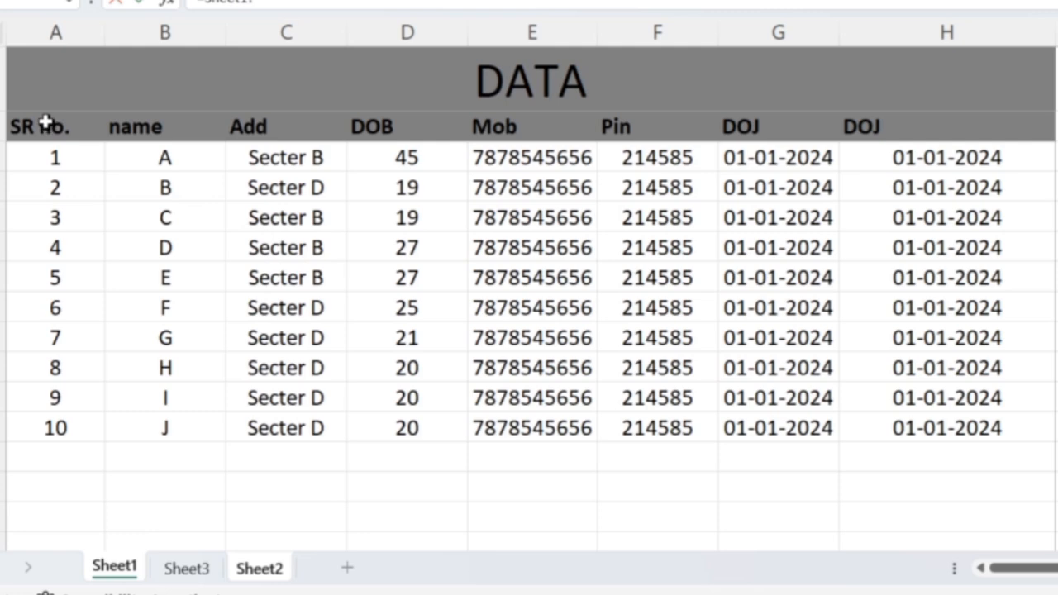
drag(43, 157, 56, 430)
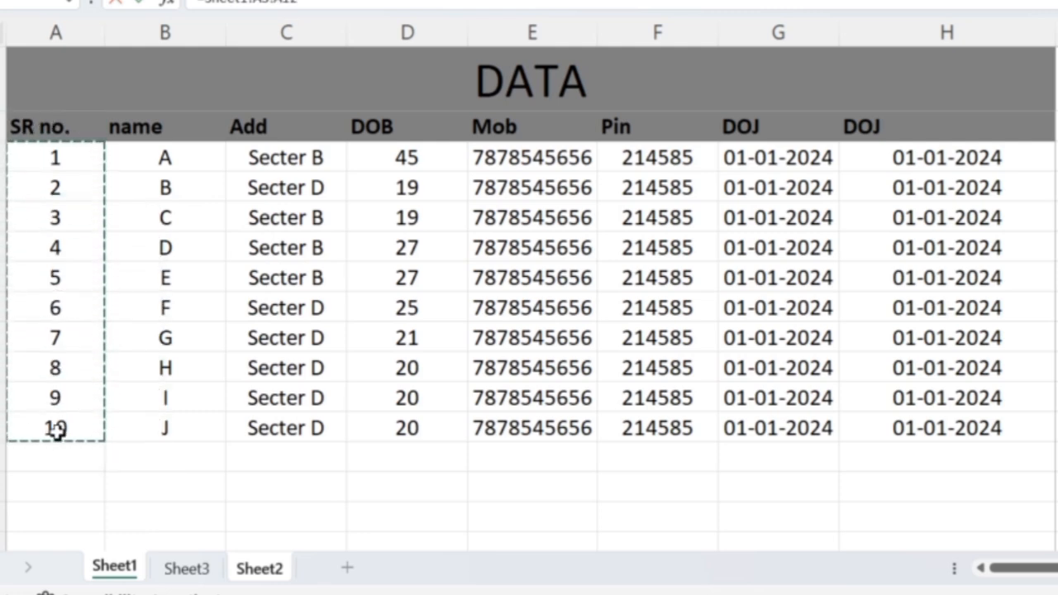
key(Return)
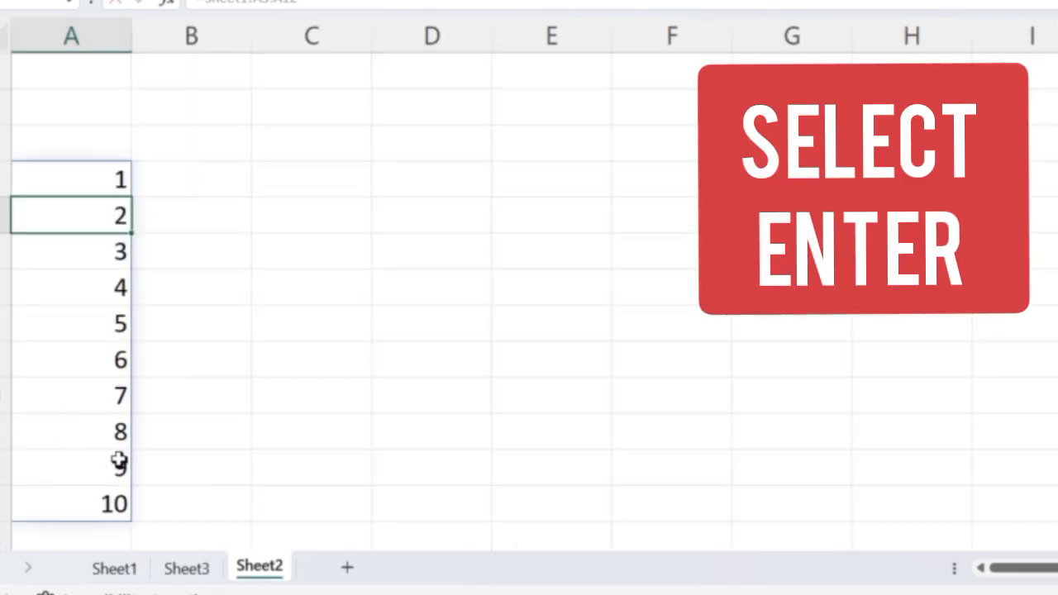
Step: Examine the linked serial numbers in cells A4 to A13 on Sheet2
scroll(264, 330, down, 2)
scroll(264, 330, up, 2)
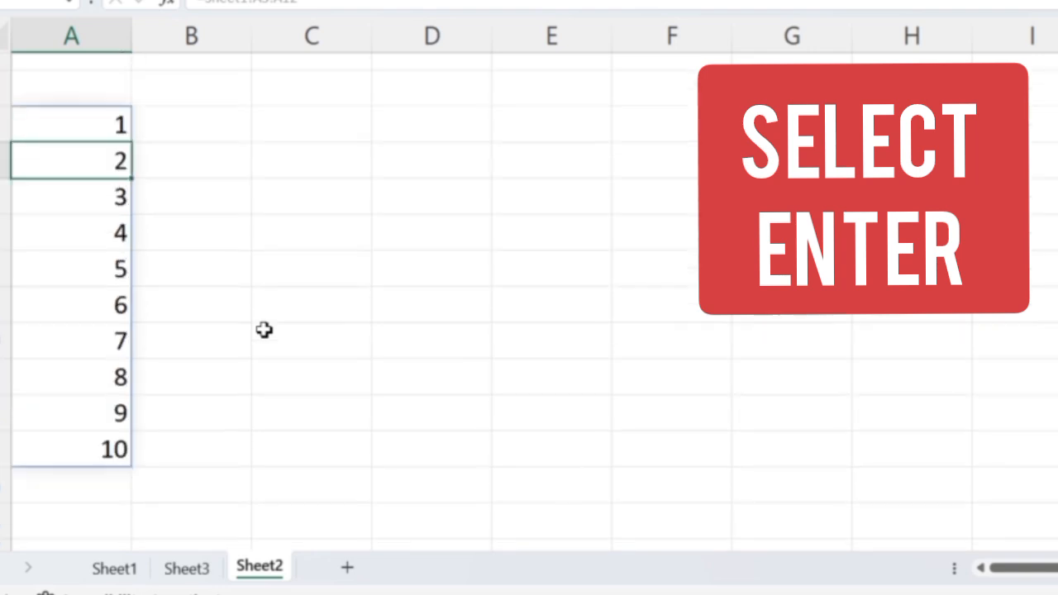
click(69, 179)
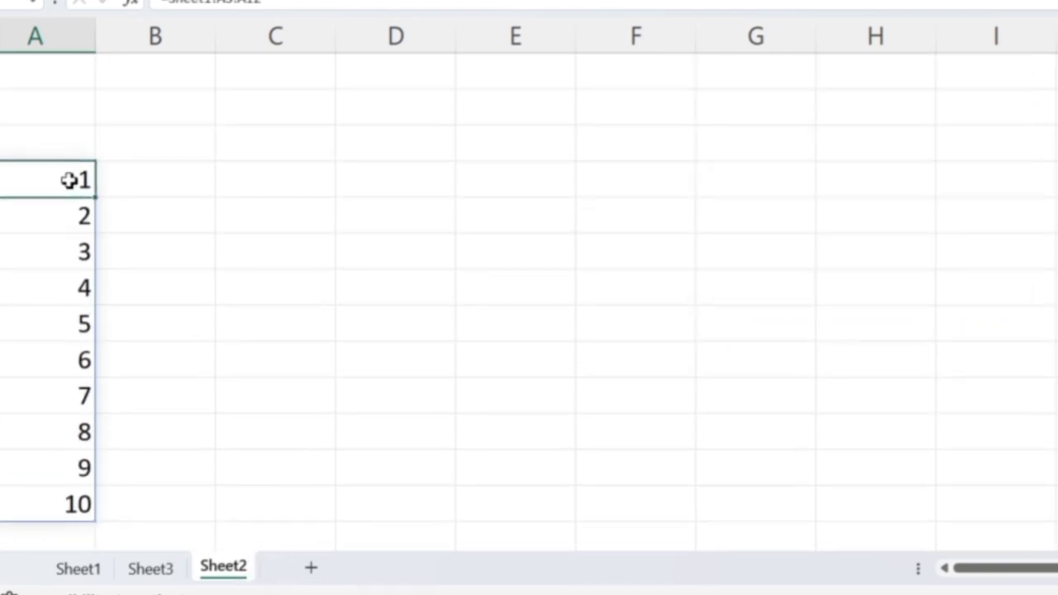
drag(47, 177, 74, 503)
click(272, 263)
Step: Enter the linking formula in Sheet2's cell A4 again, referencing the SR no. range A3:A12 on Sheet1
click(63, 178)
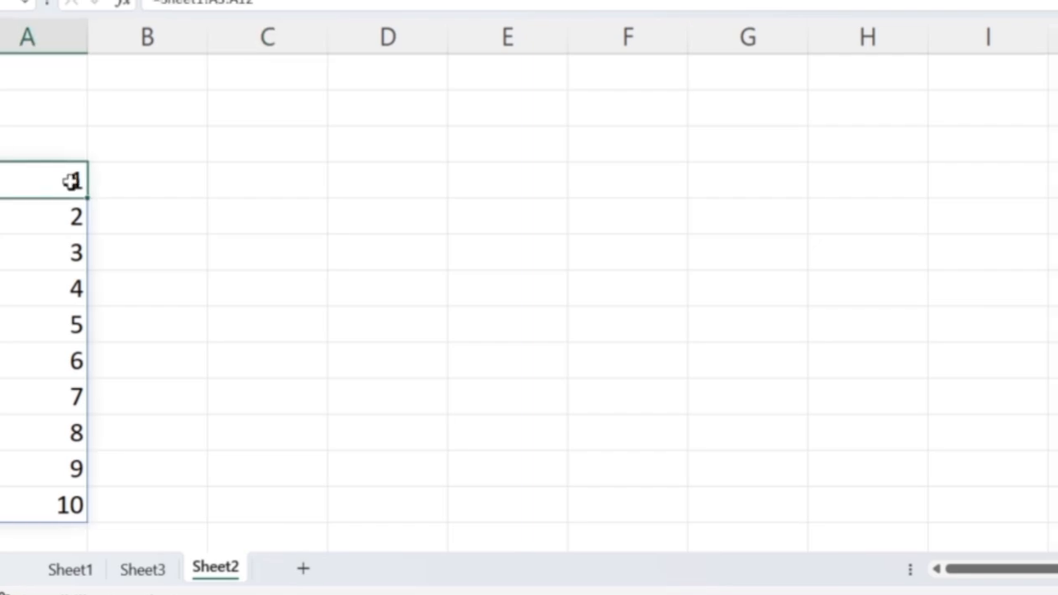
click(576, 153)
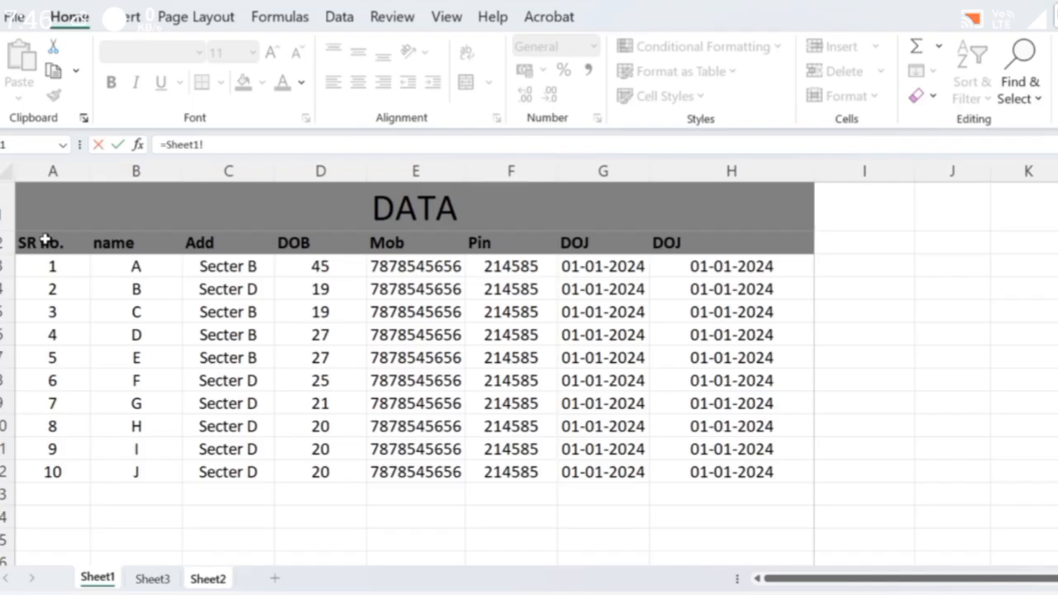
click(47, 240)
drag(42, 259, 53, 472)
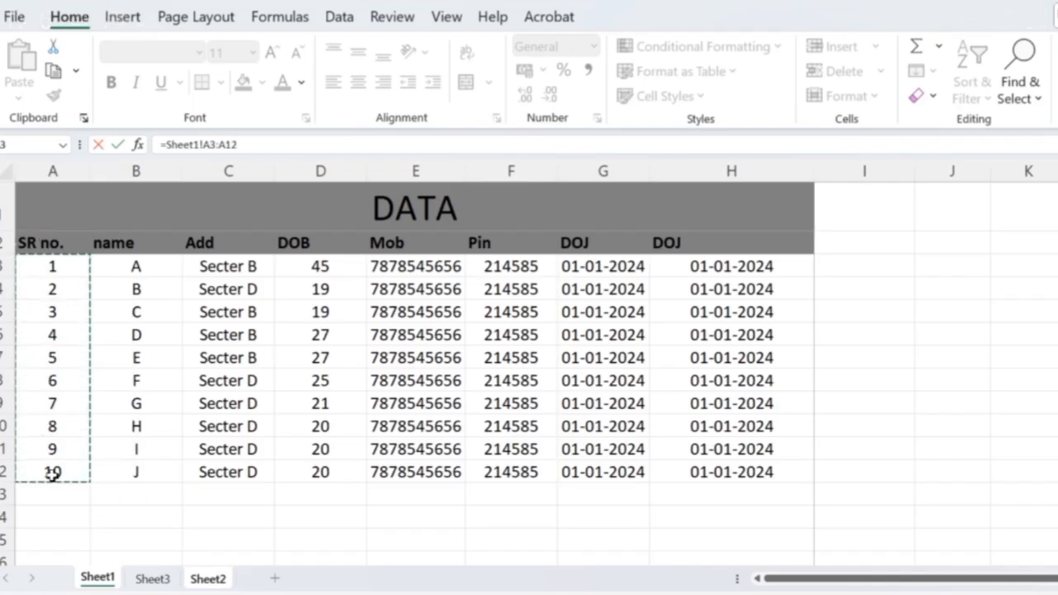
key(Return)
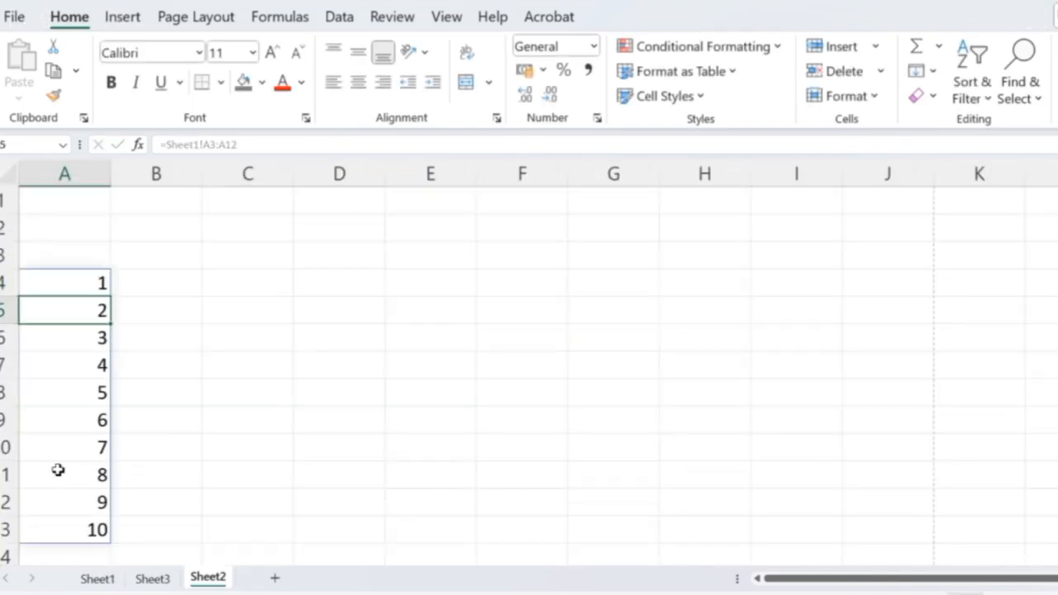
Step: Link Sheet2's cell F3 to the table title on Sheet1 with the formula =Sheet1!A1
click(482, 261)
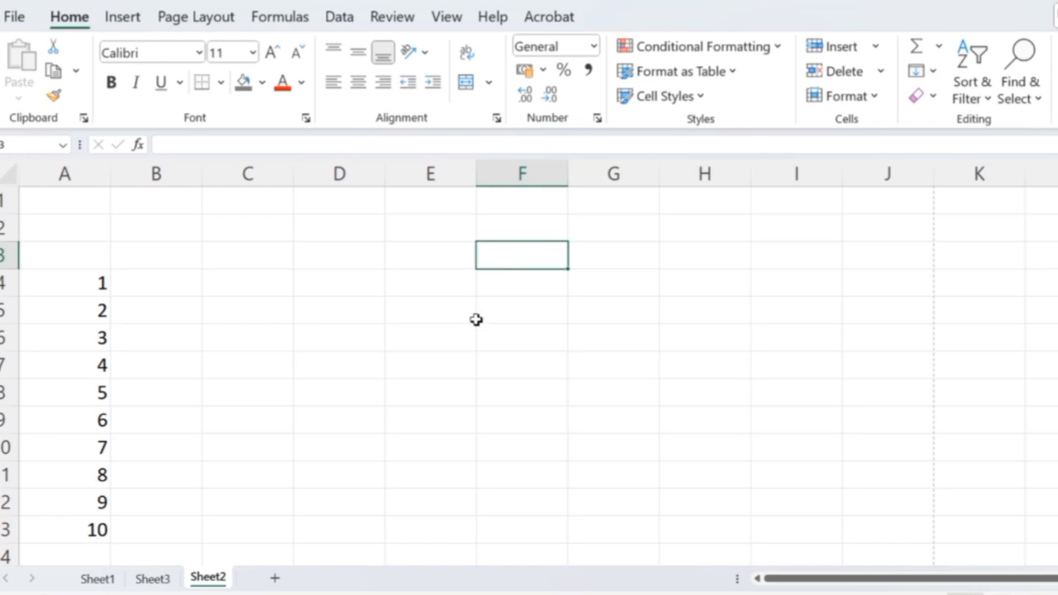
text(=)
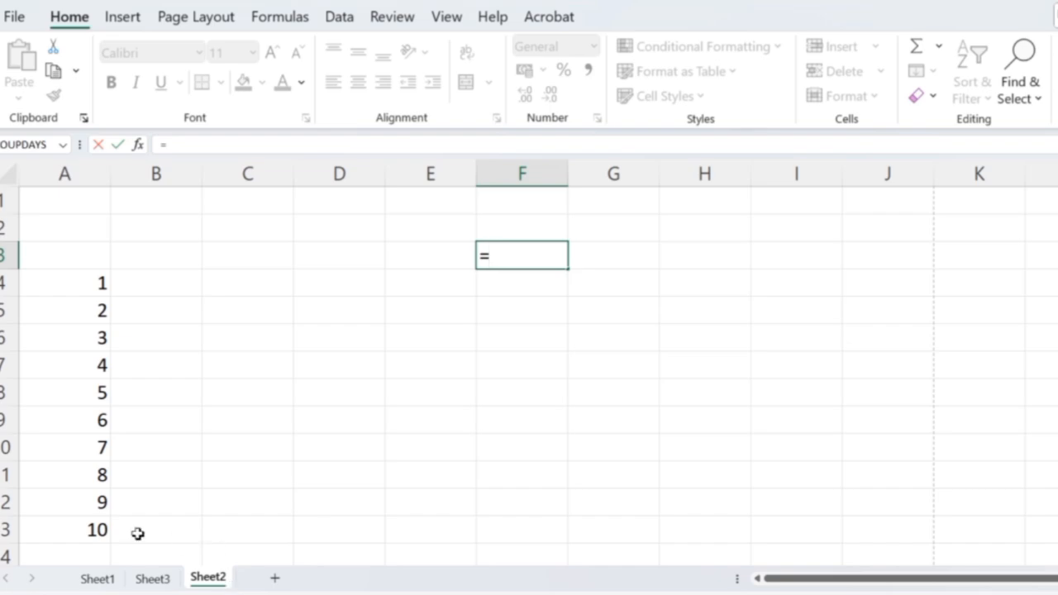
click(94, 583)
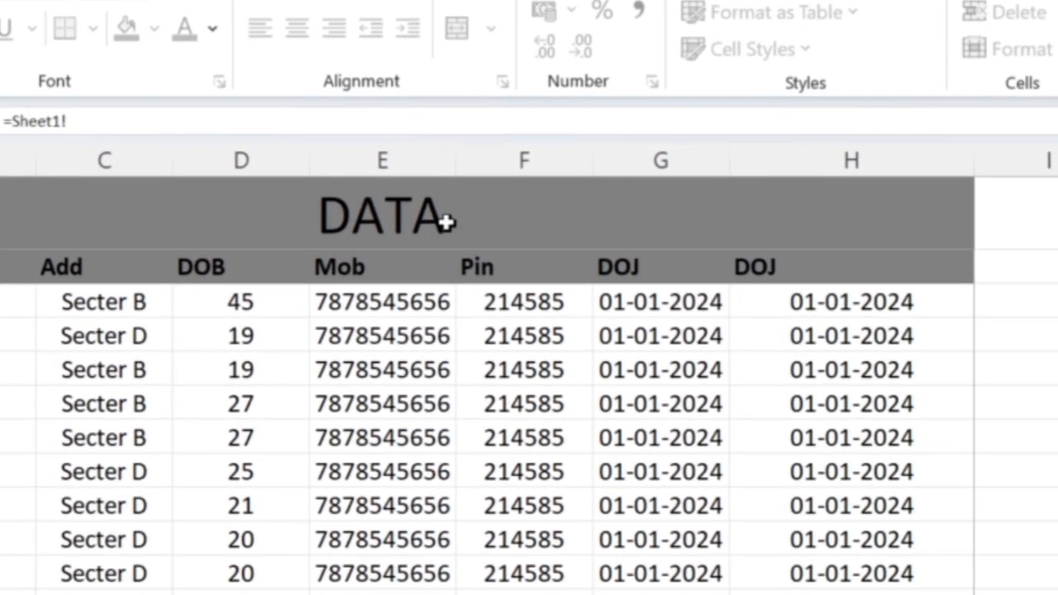
click(446, 222)
key(Return)
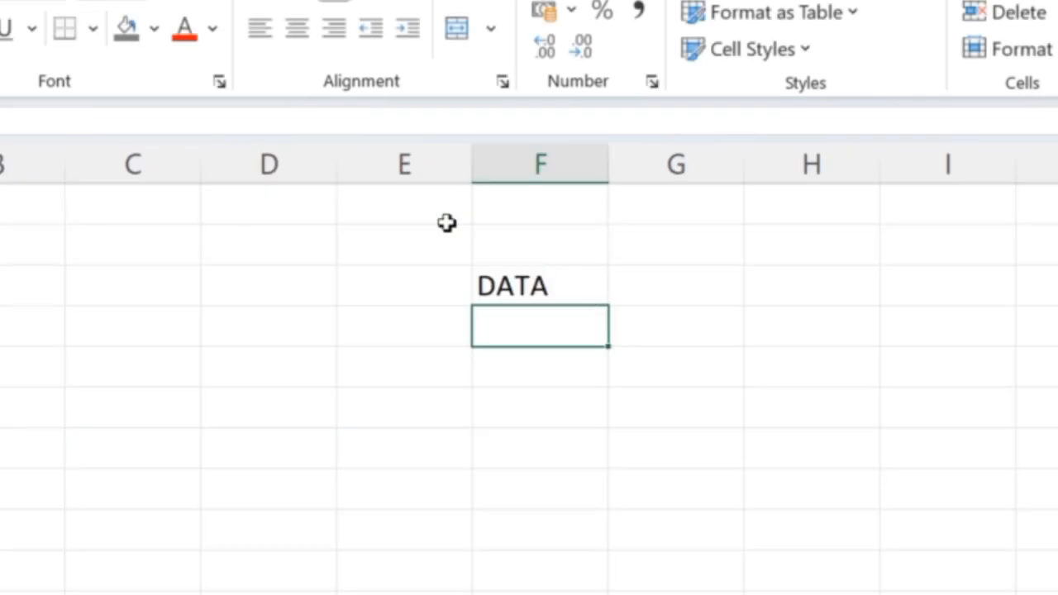
Step: Inspect the cross-sheet formula behind the linked title in Sheet2's cell F3 without changing it
click(520, 281)
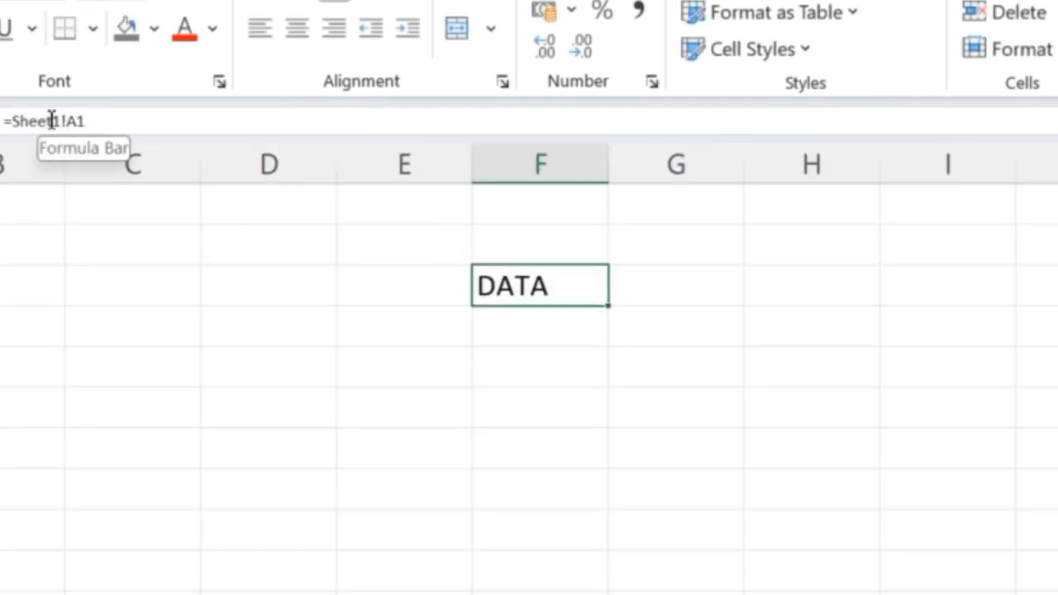
click(108, 120)
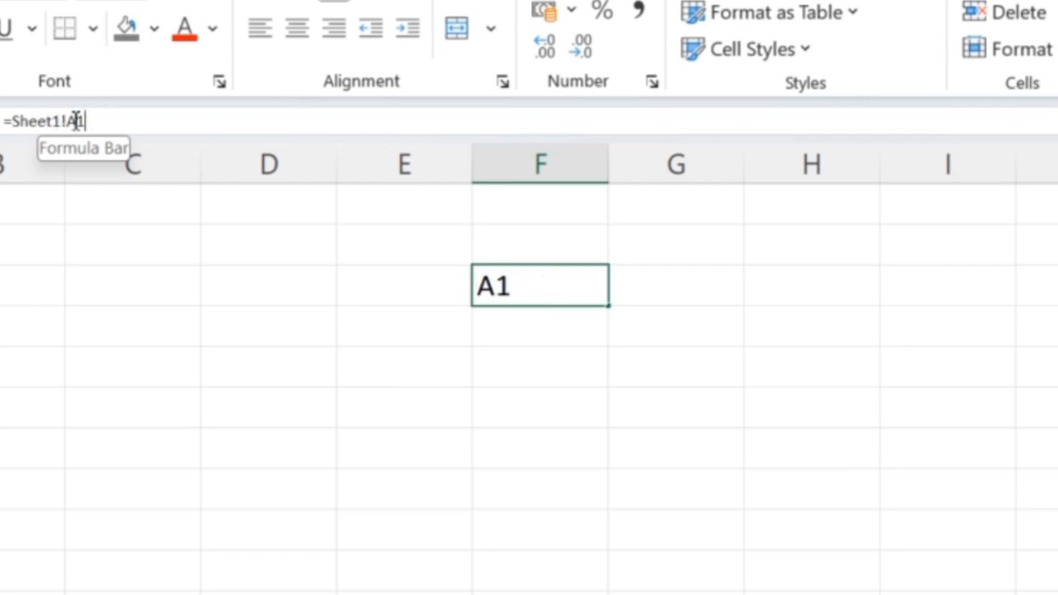
drag(83, 121, 12, 121)
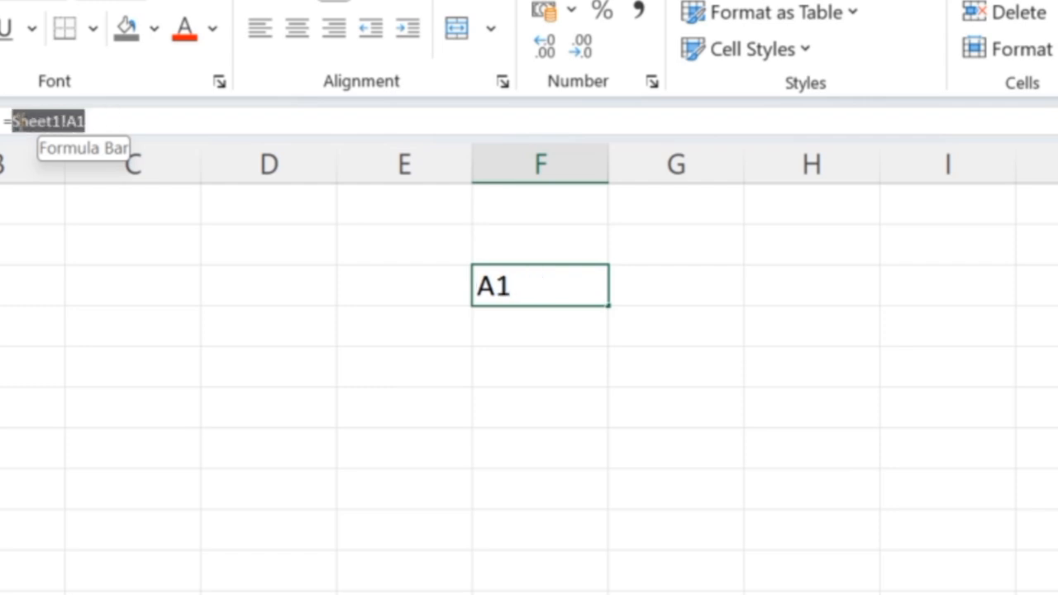
click(430, 369)
key(Escape)
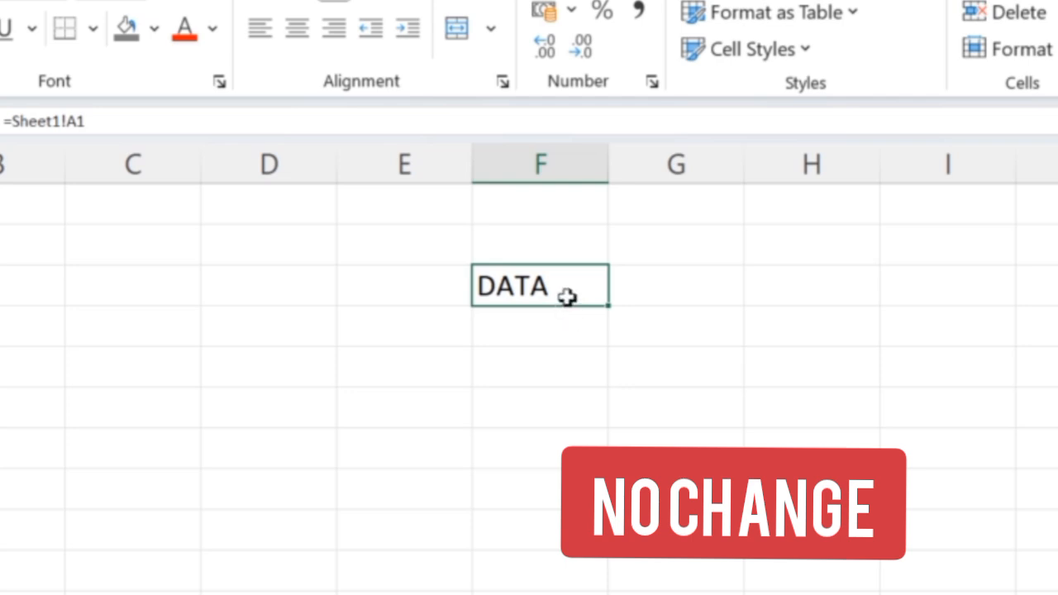
Step: Overwrite the linked title in Sheet2's cell F3 with the text dfdsfsfs, and undo that entry
text(dfdsfsfs)
key(Return)
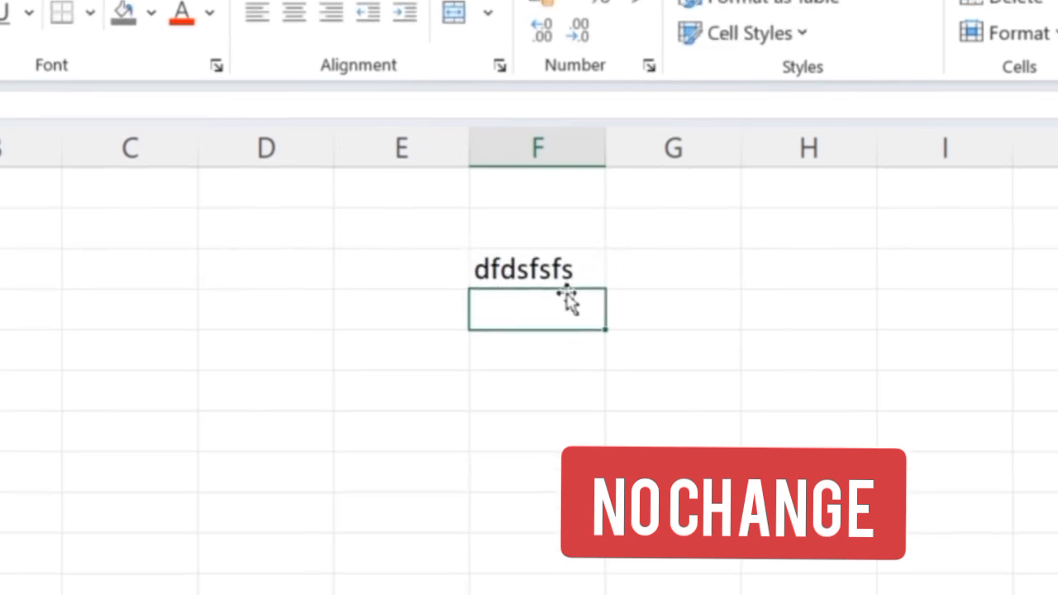
click(560, 269)
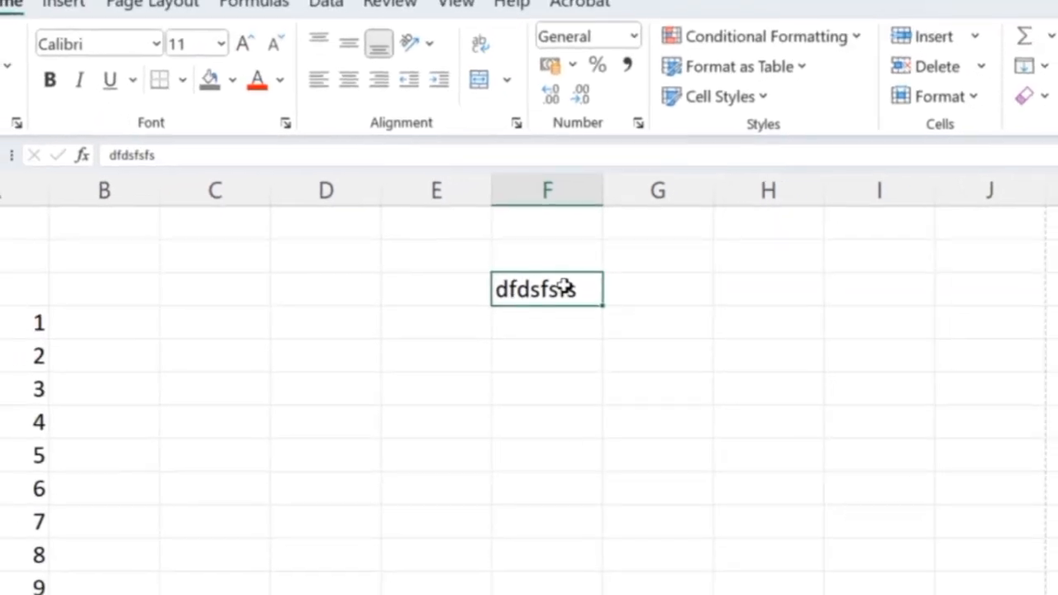
key(ctrl+z)
click(538, 432)
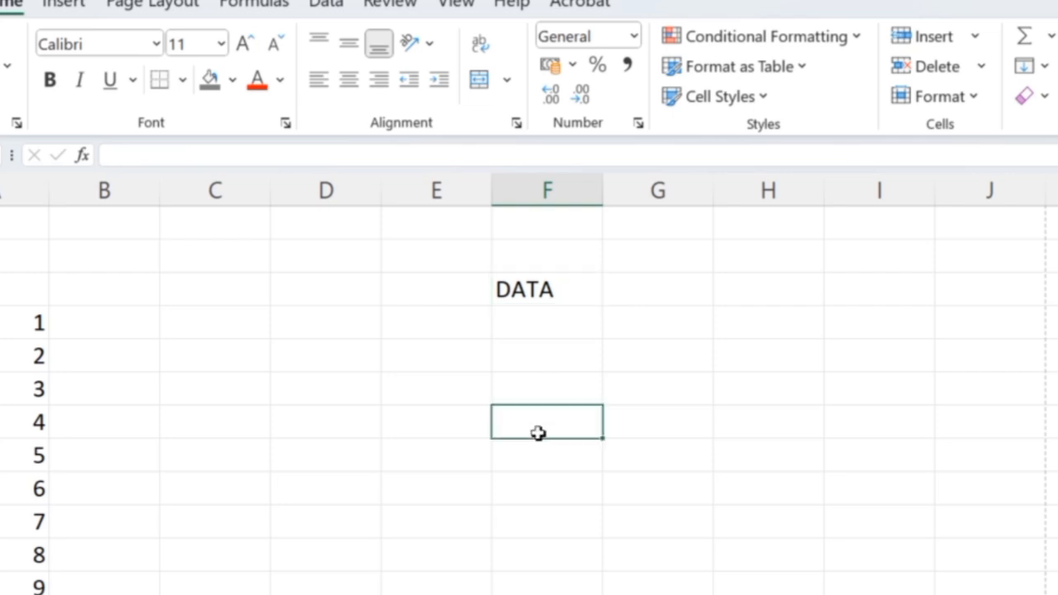
click(538, 296)
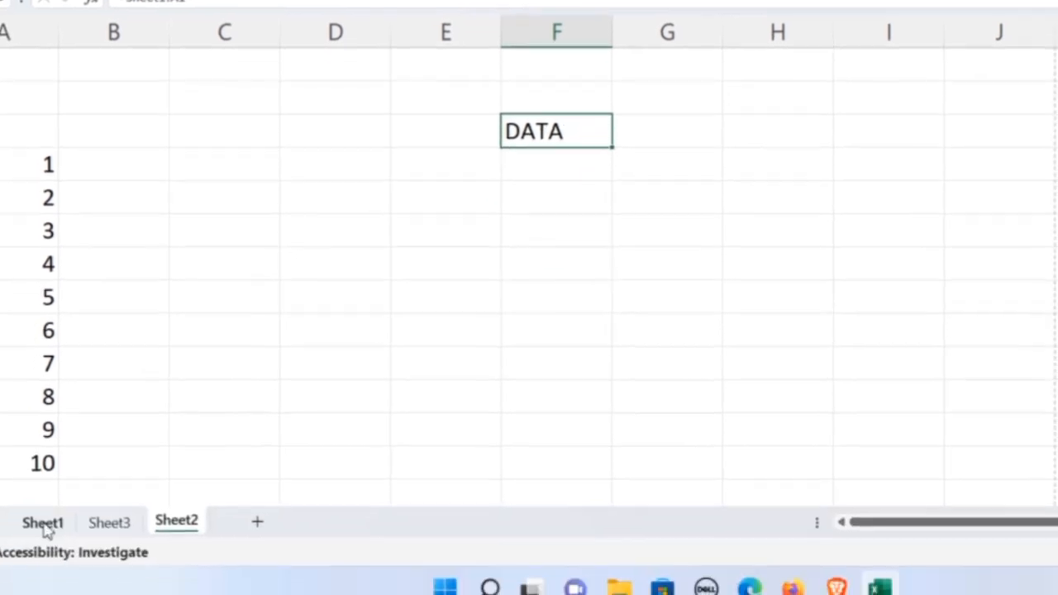
Step: Change the merged table title on Sheet1 to DATA 1
click(41, 524)
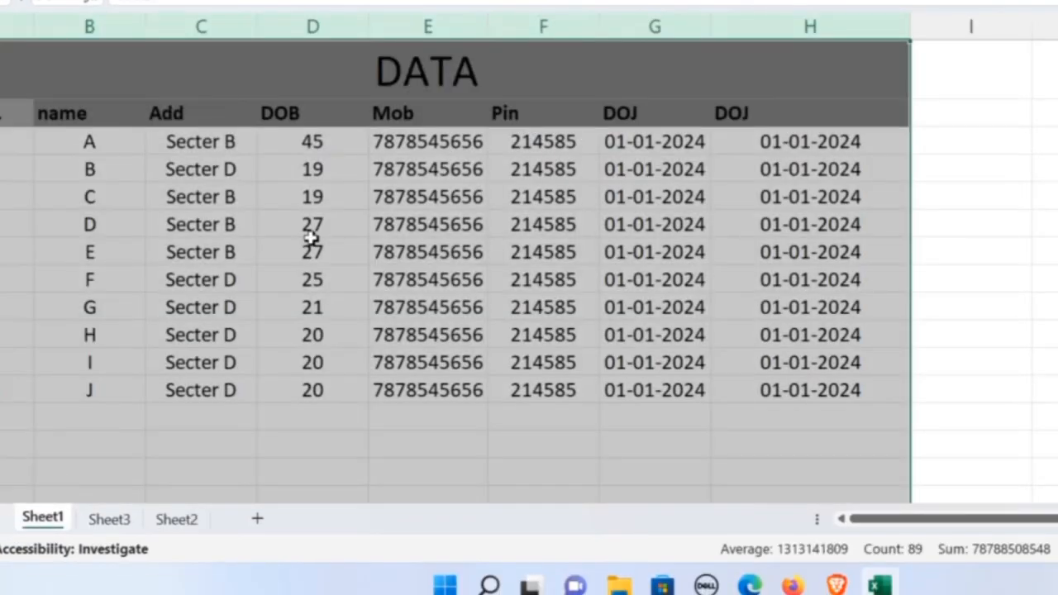
click(543, 71)
double_click(470, 73)
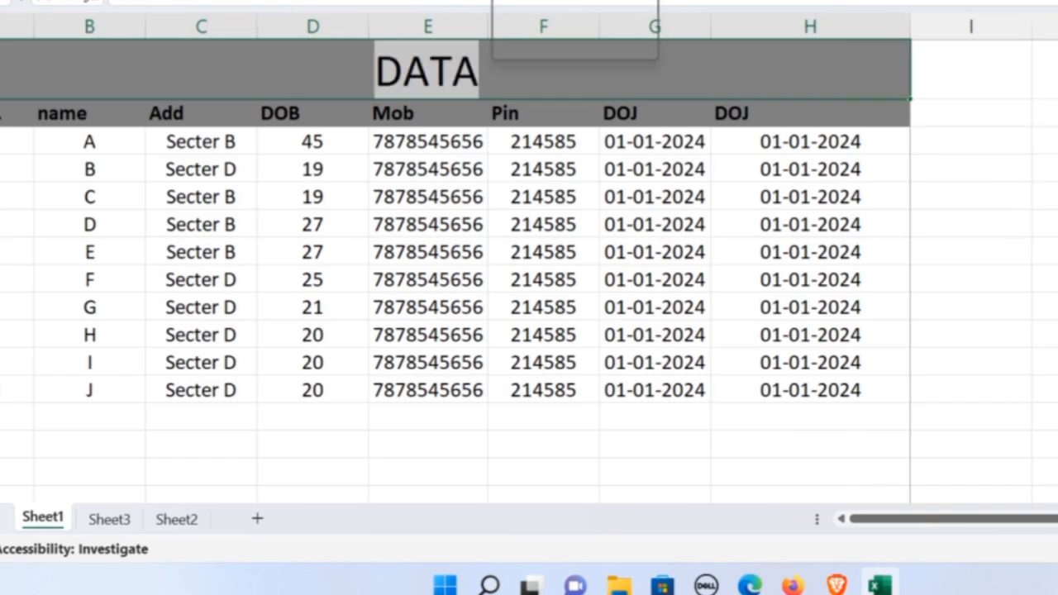
click(469, 73)
double_click(470, 72)
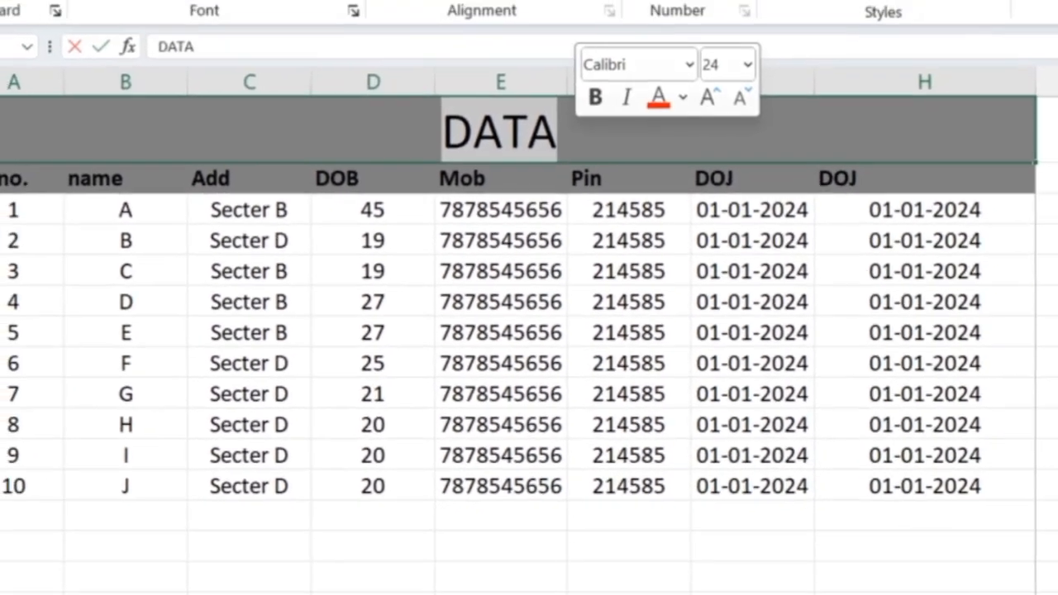
key(Escape)
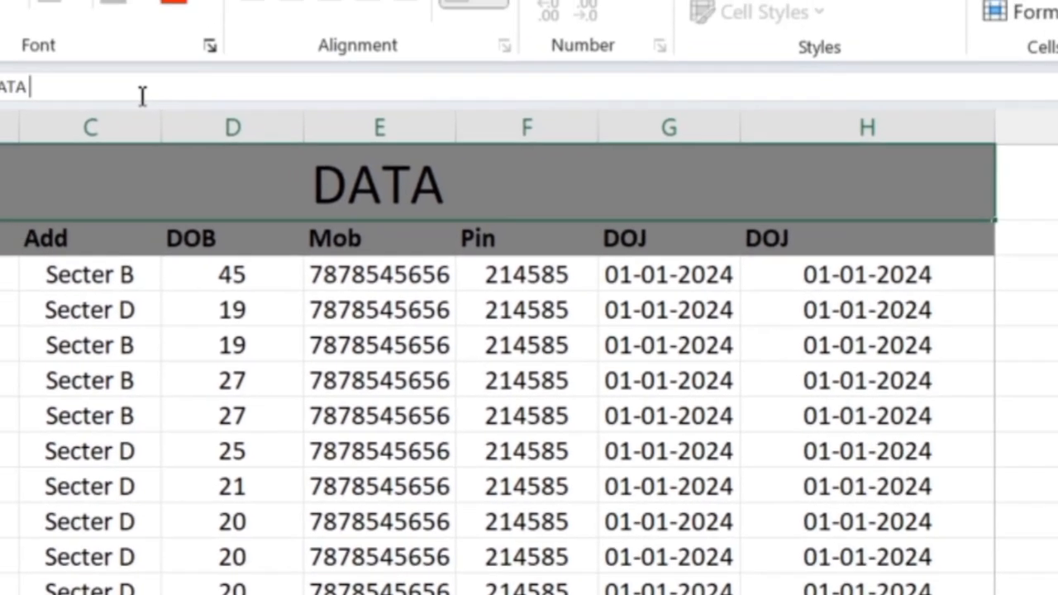
click(108, 4)
text(1)
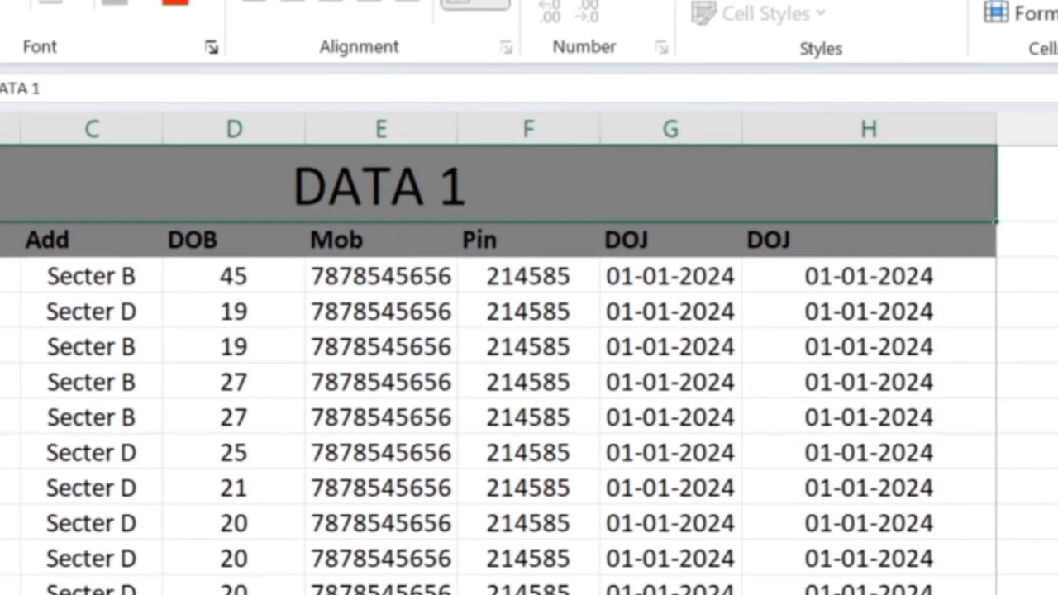
key(Return)
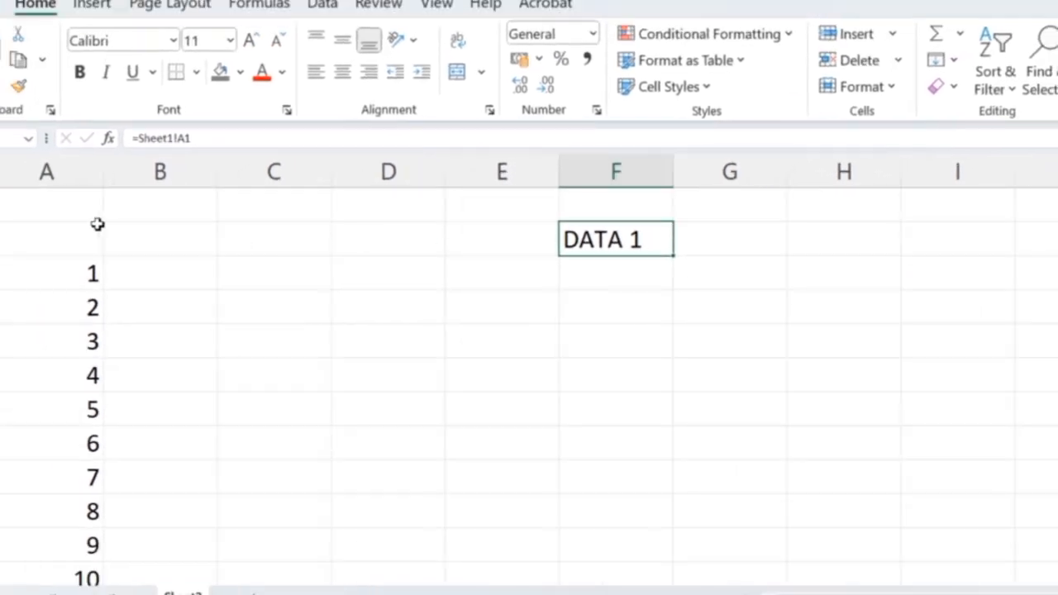
Step: Check the linked title and serial numbers on Sheet2 against the source table on Sheet1, and switch to Sheet3
drag(70, 213, 669, 477)
scroll(631, 500, up, 2)
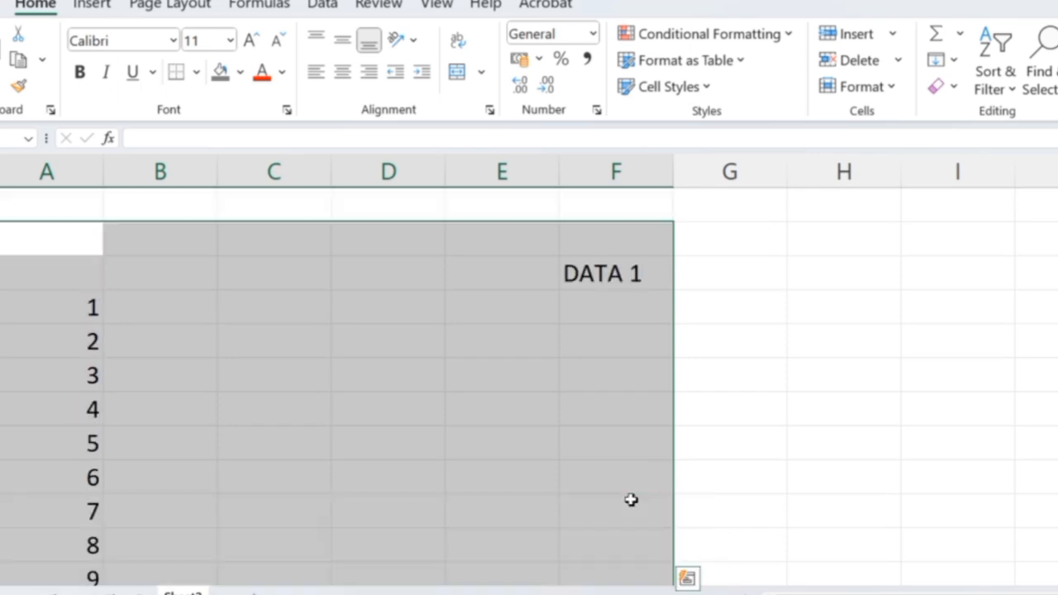
click(823, 333)
click(634, 275)
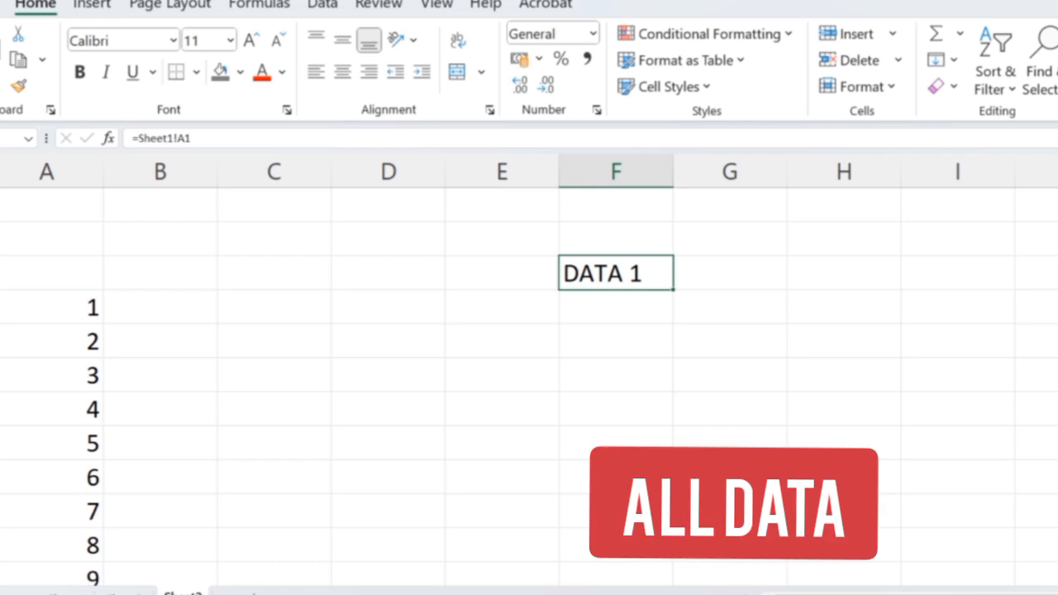
click(65, 593)
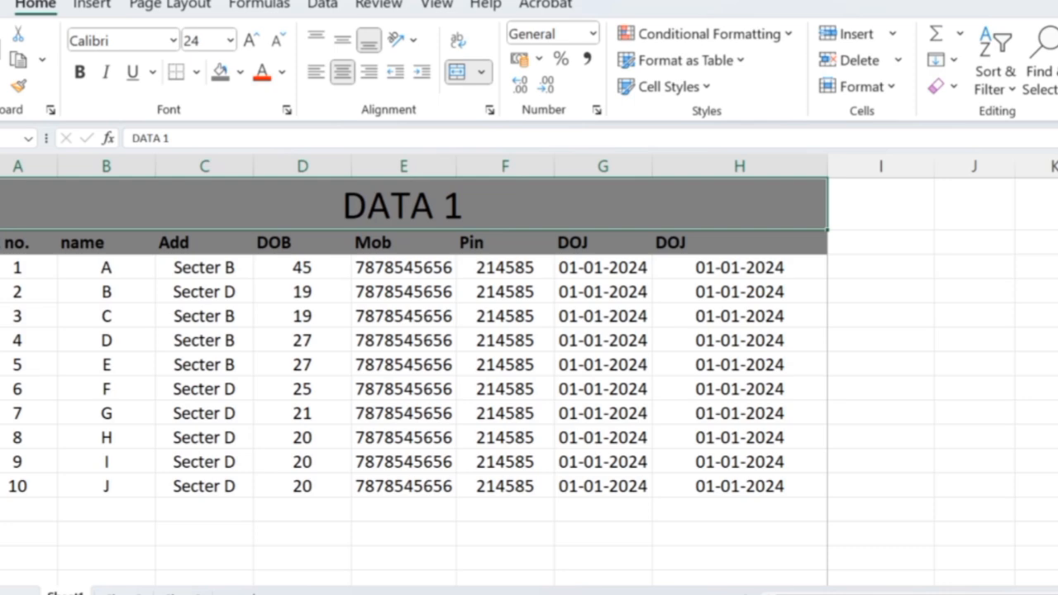
click(181, 593)
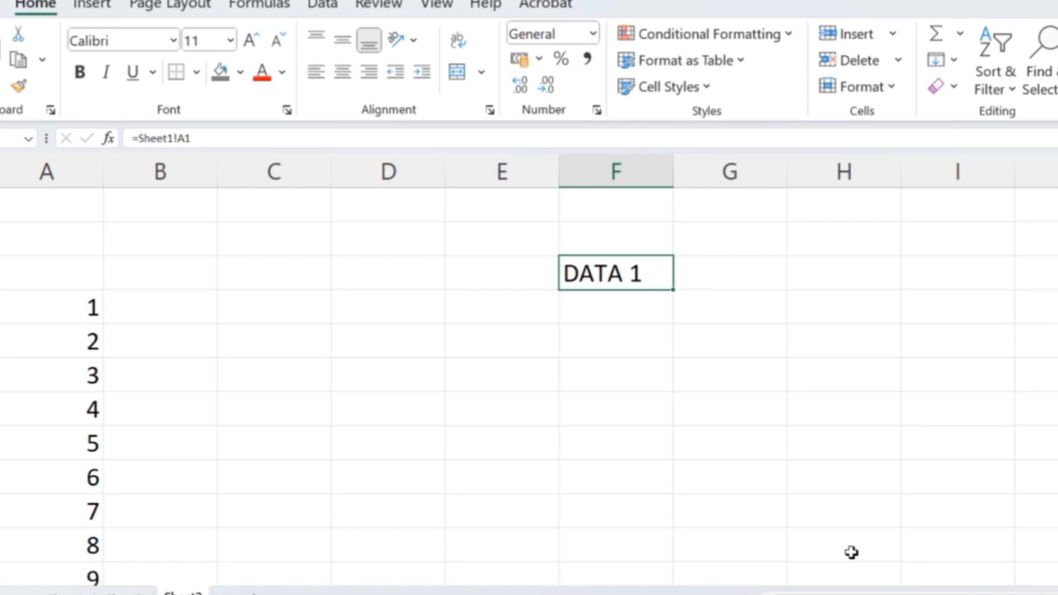
key(ctrl+bracketleft)
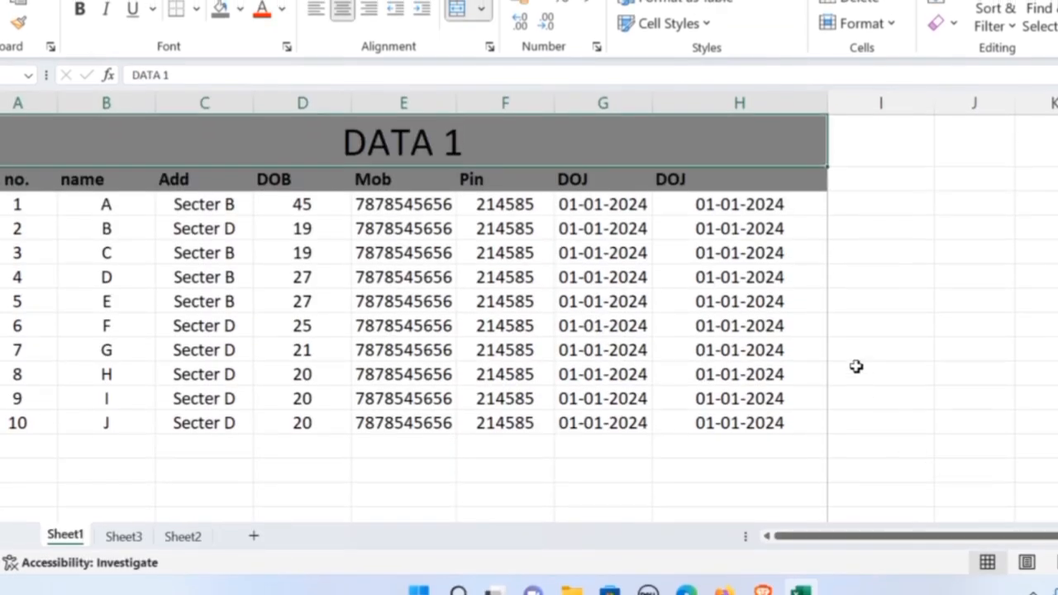
click(856, 394)
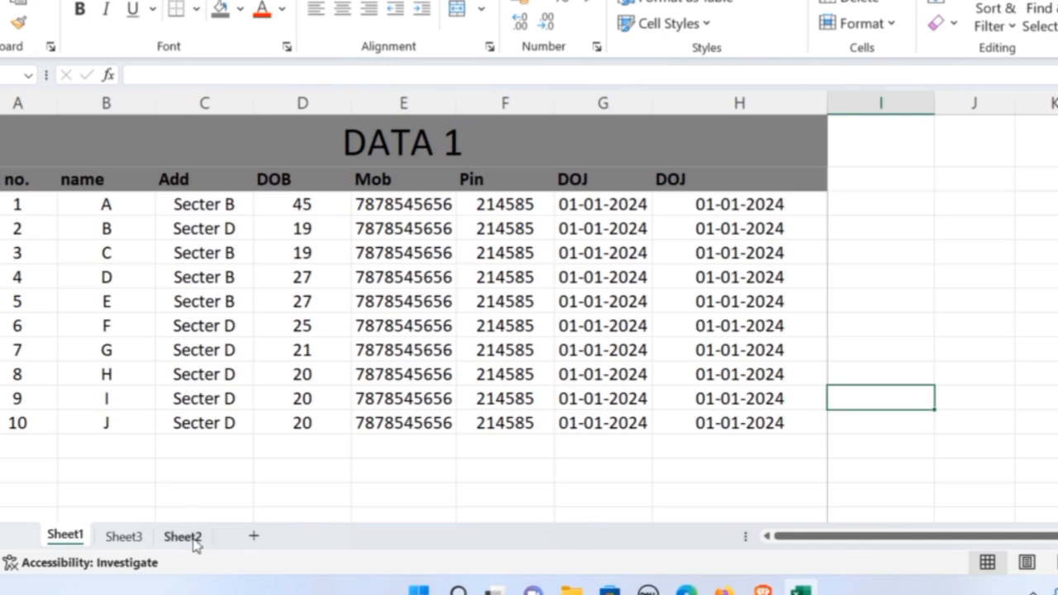
click(131, 537)
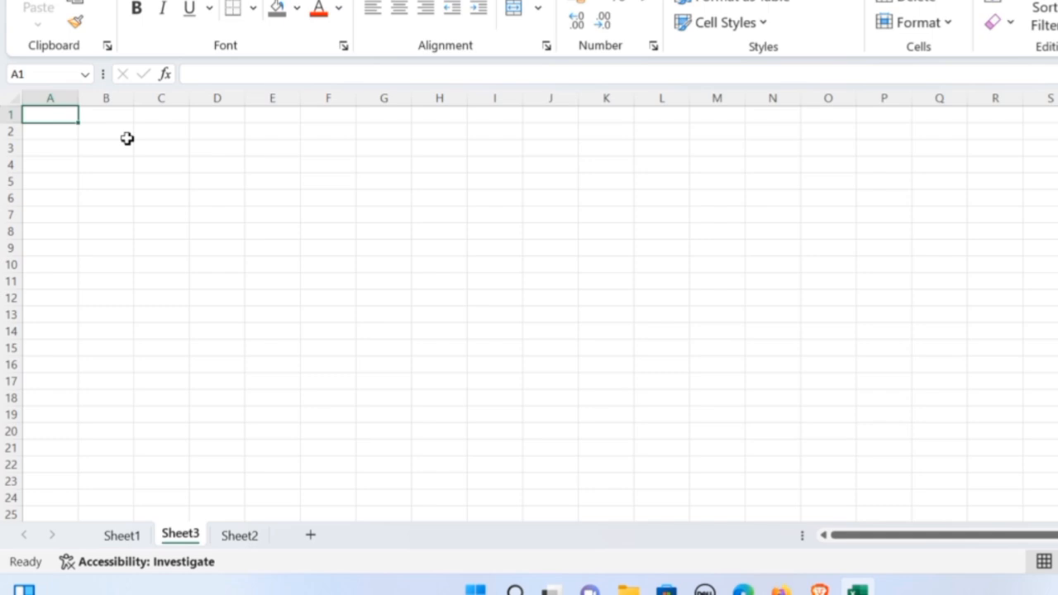
text(=)
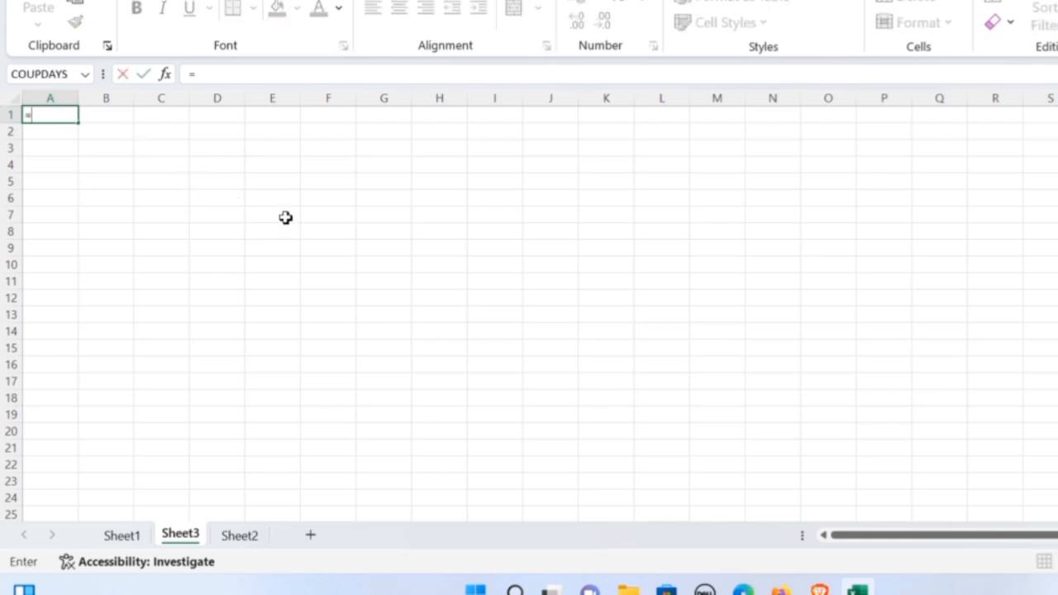
click(273, 231)
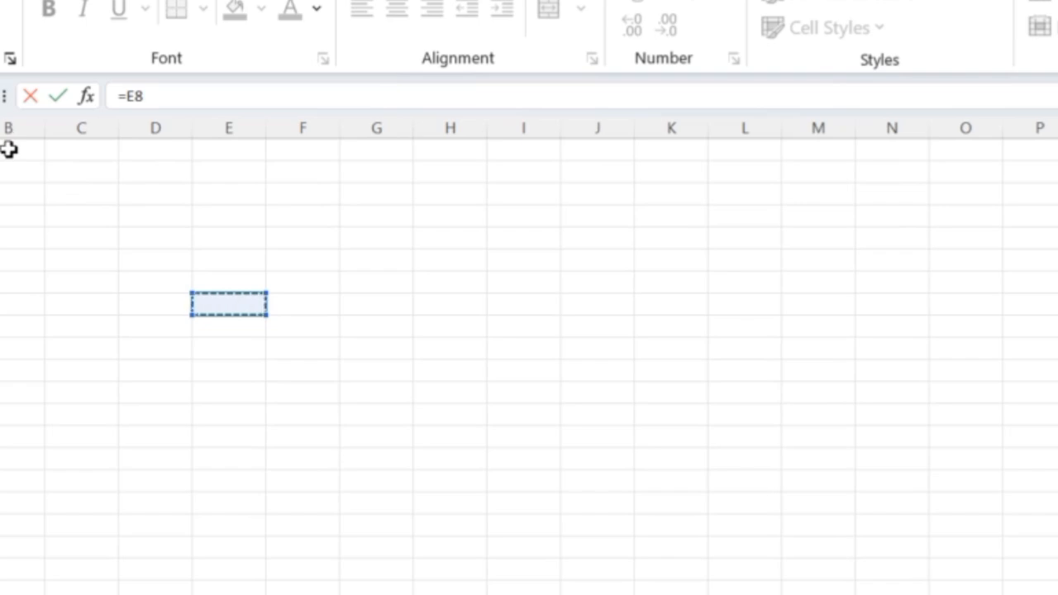
key(BackSpace)
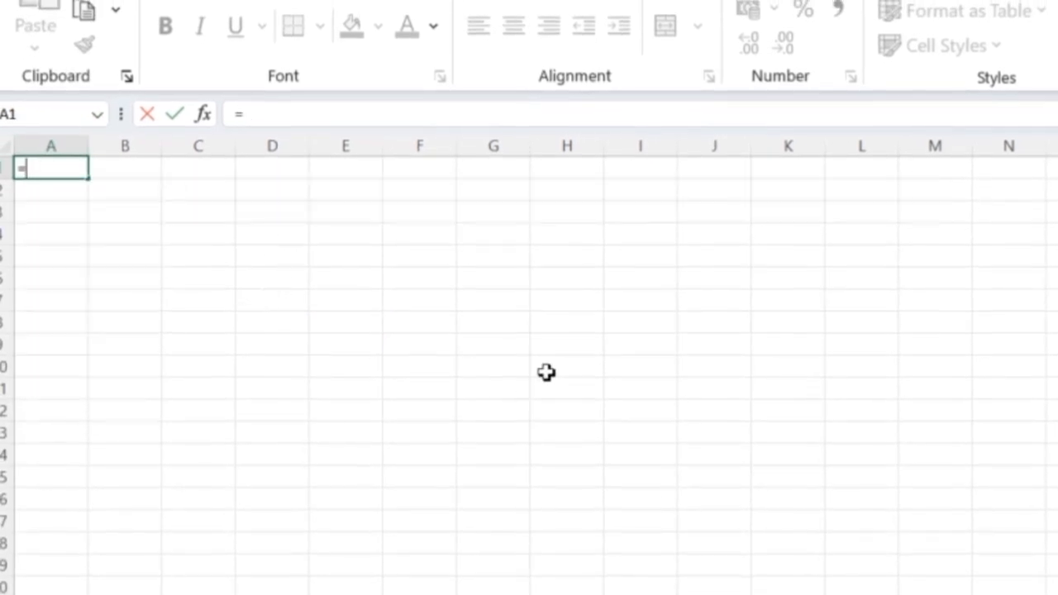
key(Escape)
click(522, 390)
scroll(448, 369, up, 4)
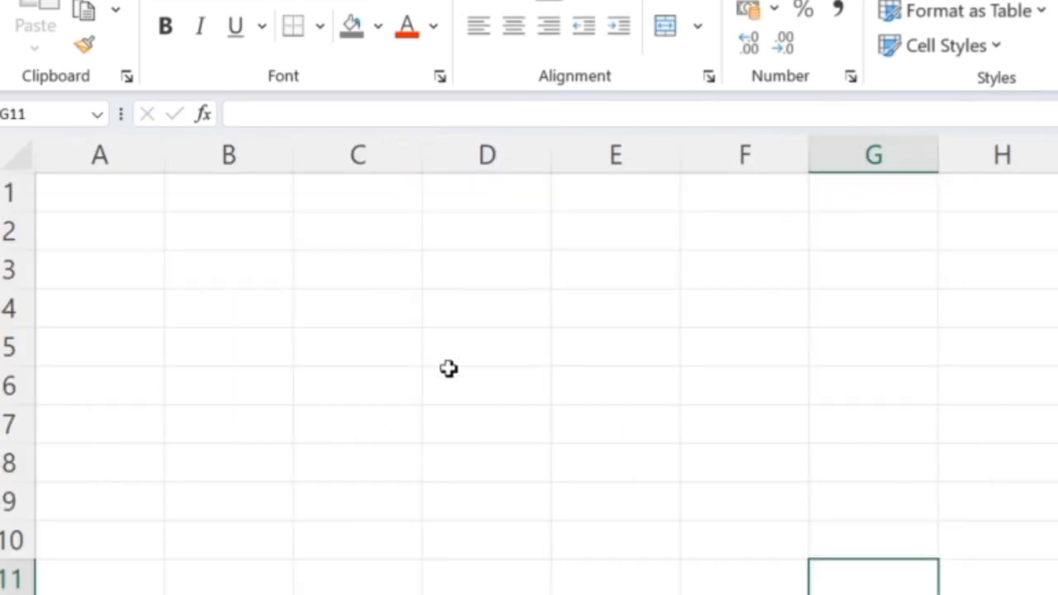
Step: Link the whole Sheet1 table to Sheet3 by entering =Sheet1!A1:H12 in cell A1, and compare the two sheets
click(144, 195)
text(=)
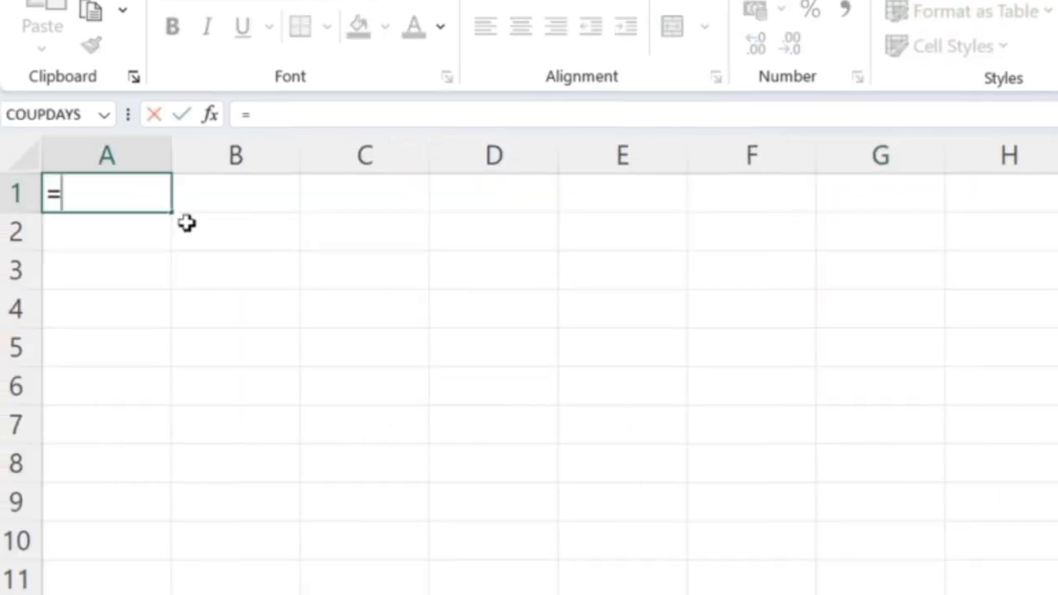
click(123, 534)
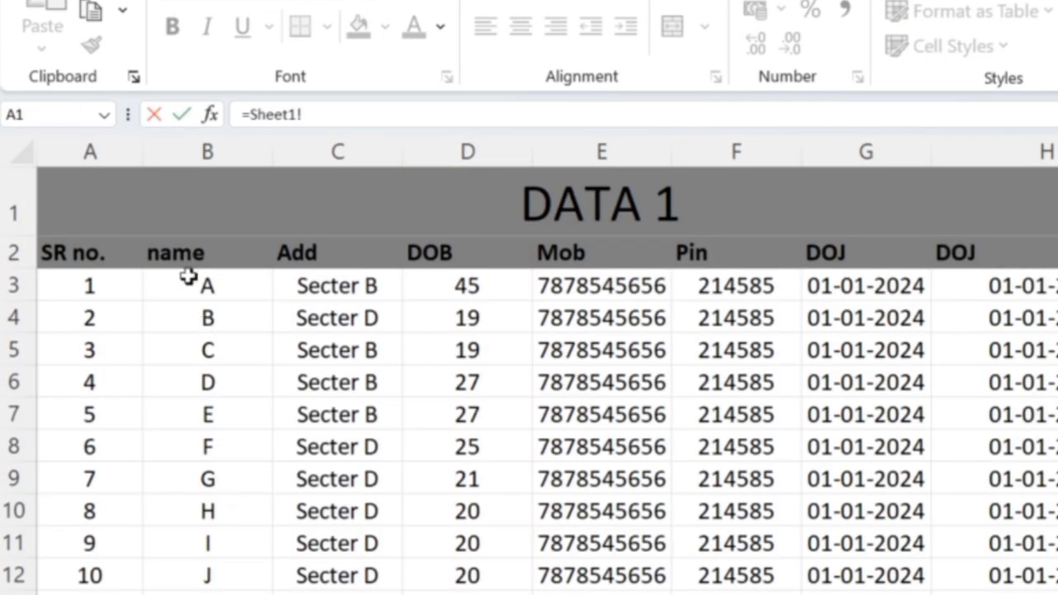
drag(163, 196, 289, 386)
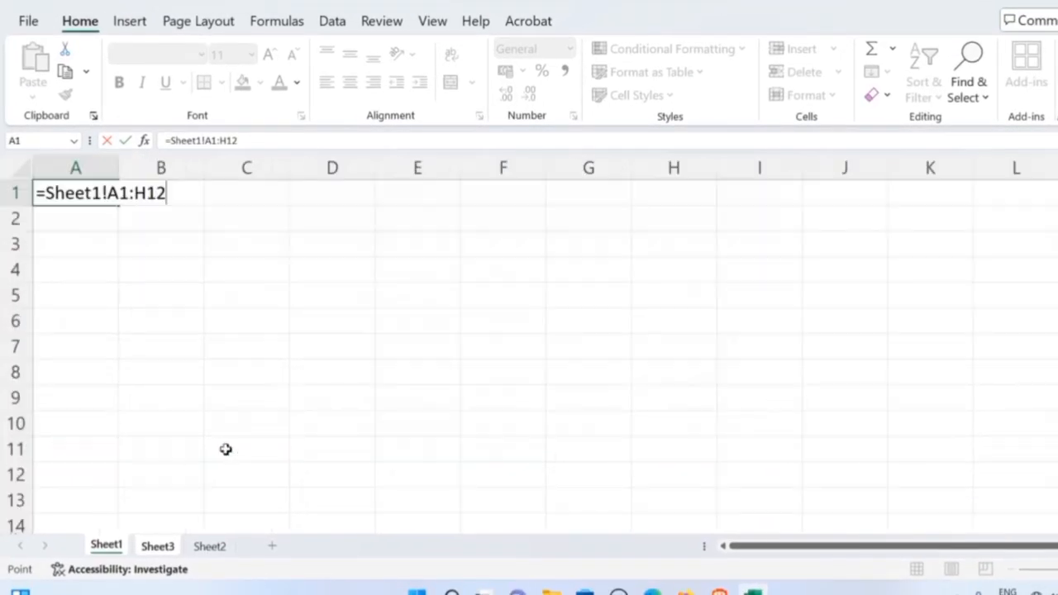
key(Return)
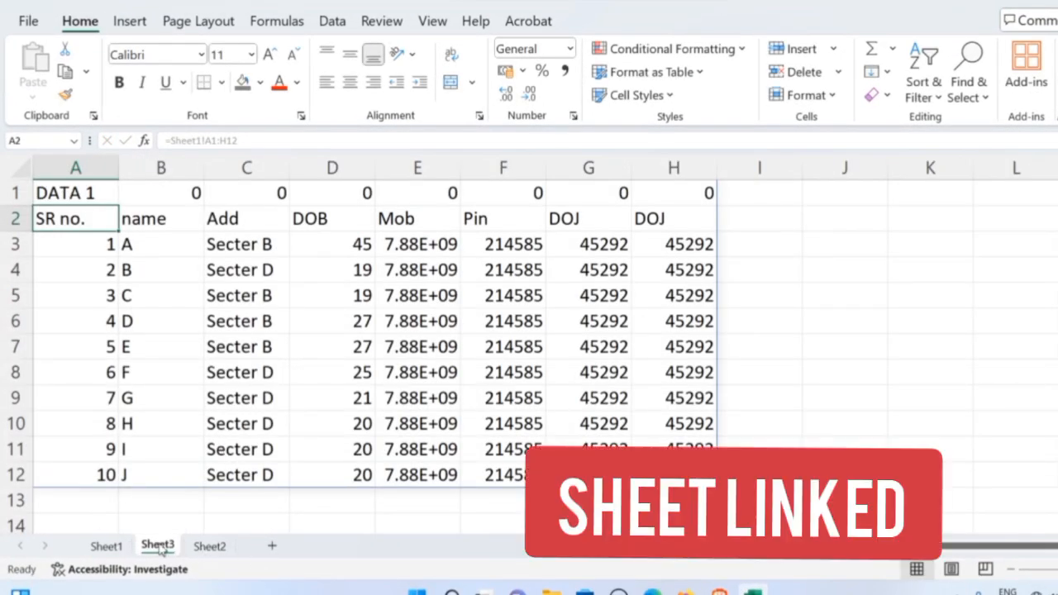
click(106, 547)
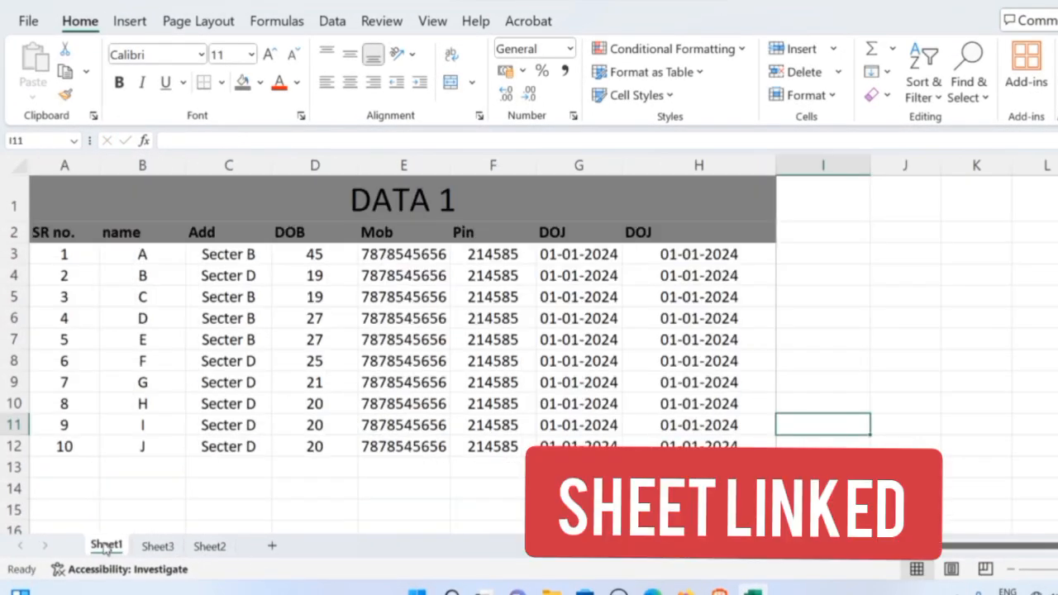
click(158, 546)
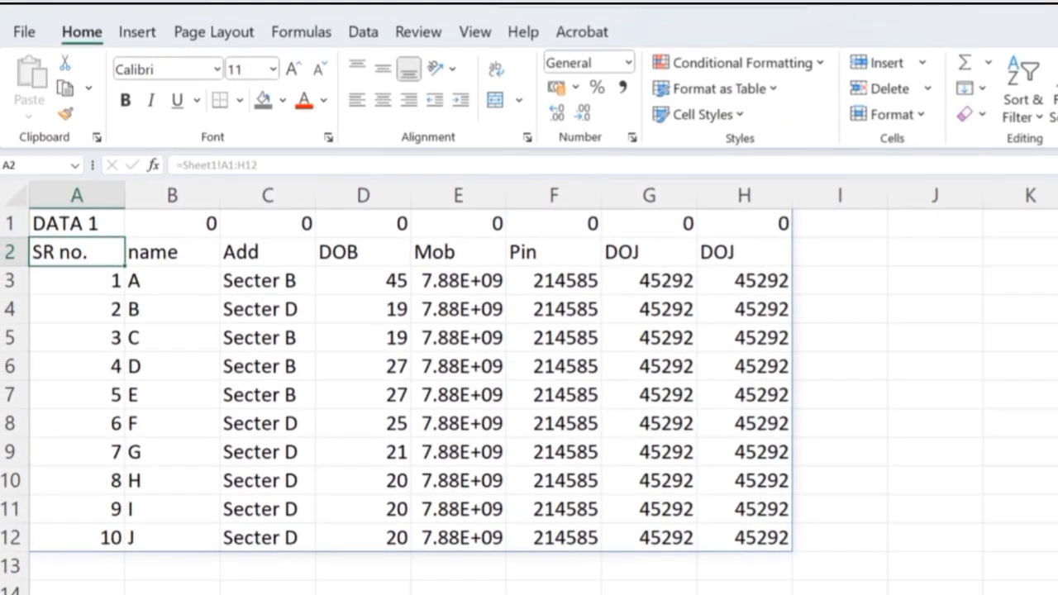
Step: On Sheet1, fill the name cells B3:B12 with red and change the merged table title to DATA 3
key(ctrl+Page_Up)
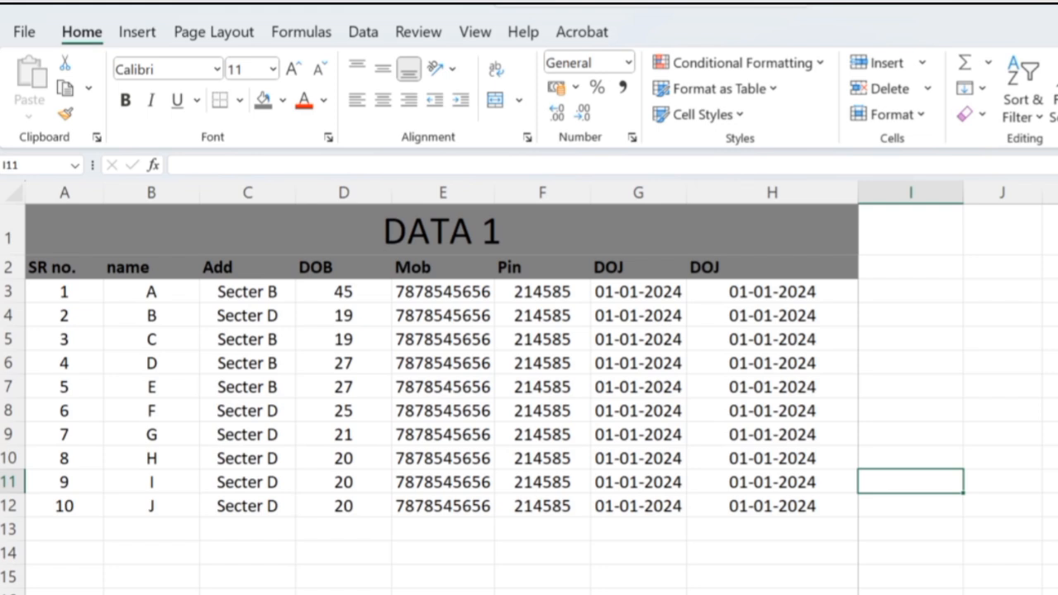
drag(151, 302, 139, 503)
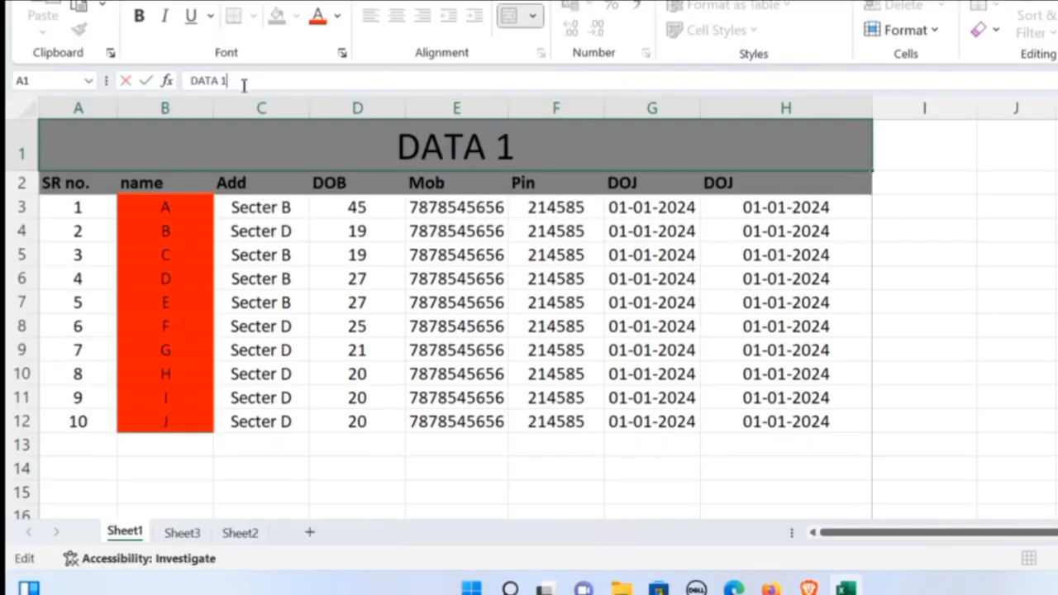
key(BackSpace)
text(3)
key(Return)
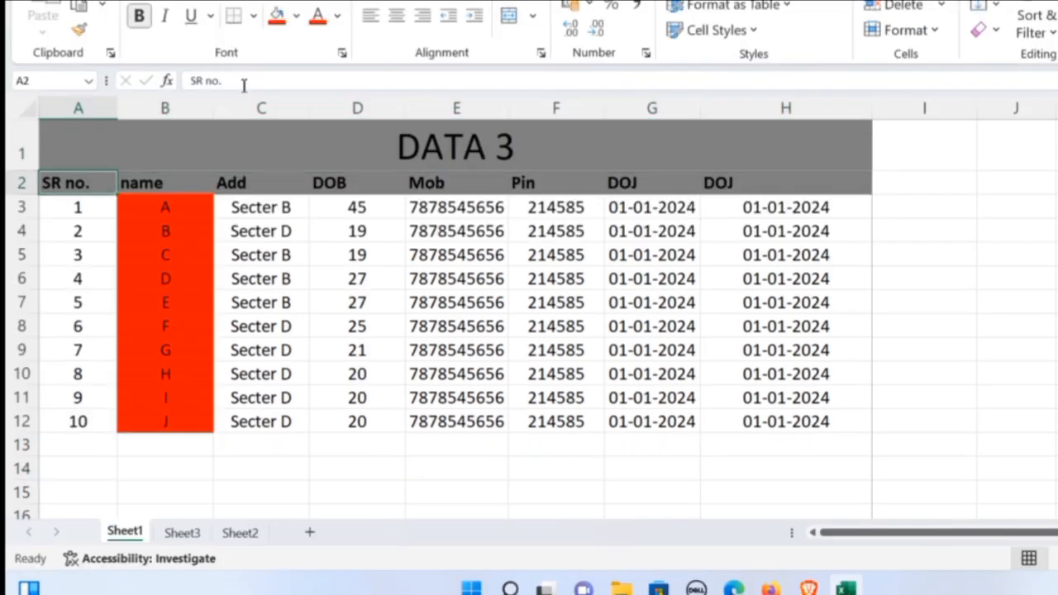
Step: Try to merge and center the title row A1:H1 of the linked table on Sheet3, and undo the merge
click(182, 534)
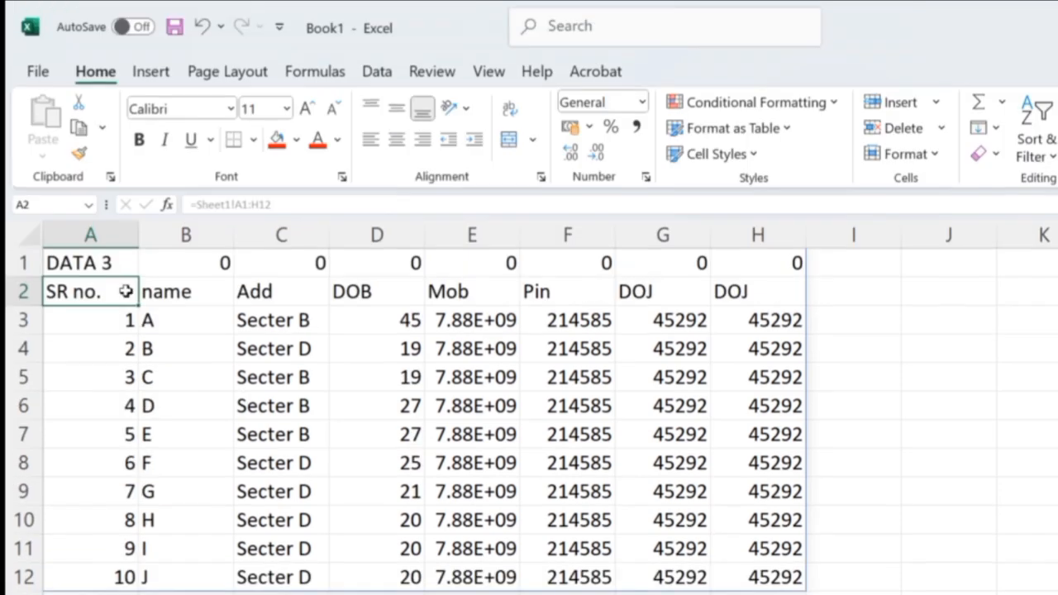
drag(100, 263, 760, 263)
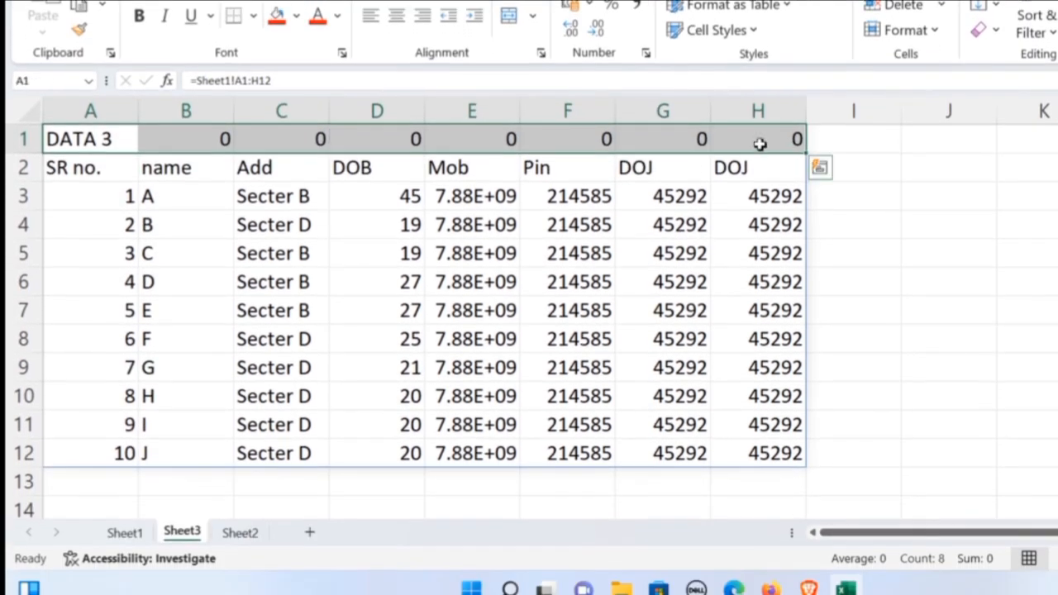
click(509, 15)
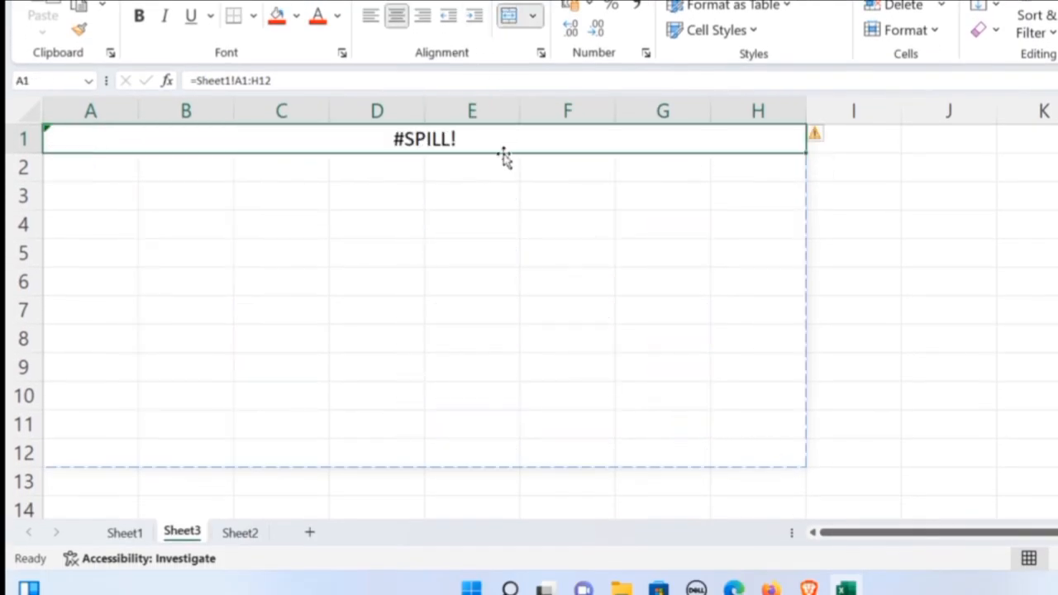
key(ctrl+z)
click(104, 136)
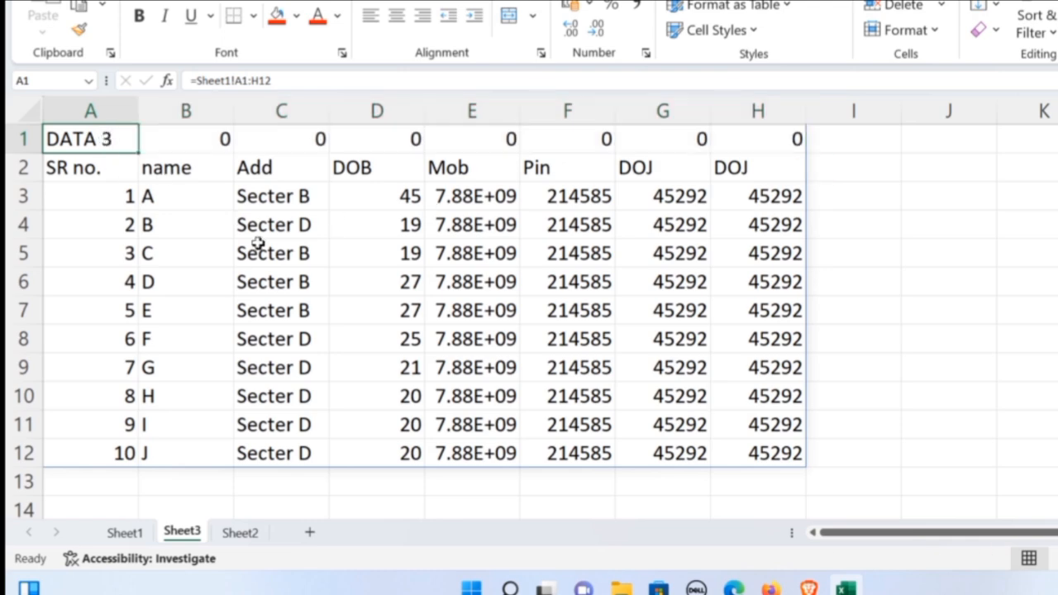
Step: Clear the values under the DOB heading in D3:D13 of the Sheet1 source table
click(139, 532)
drag(355, 206, 358, 451)
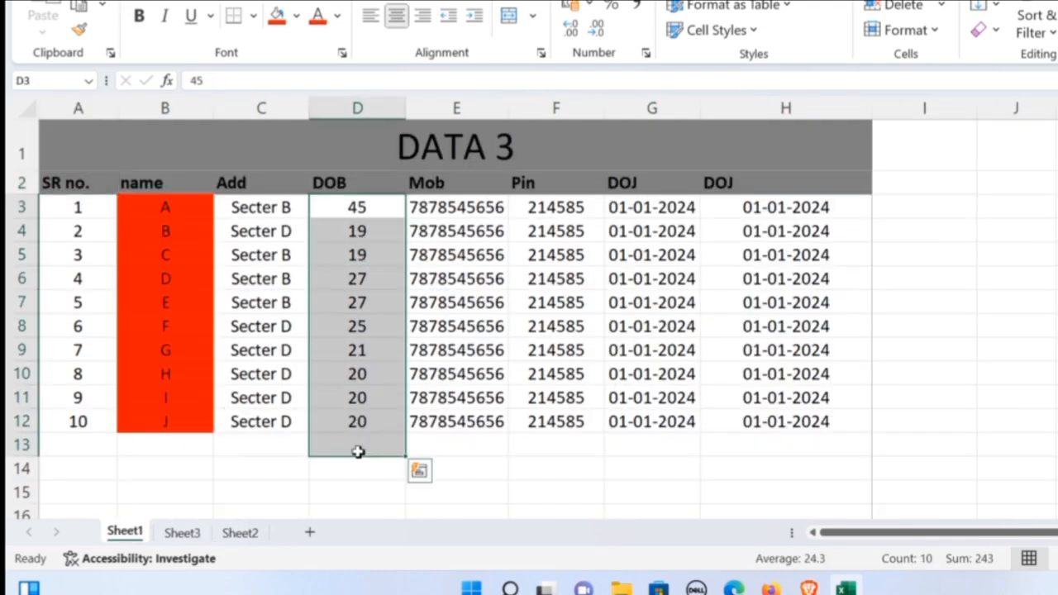
key(Delete)
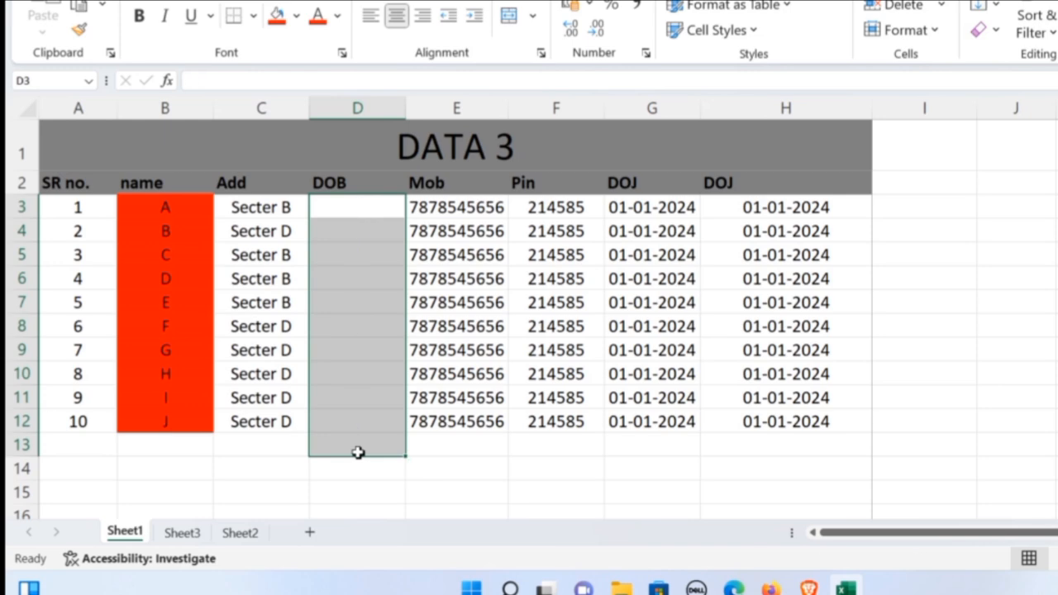
click(410, 497)
Step: Check the DOB column of the linked table on Sheet3 against the cleared source cells
click(183, 533)
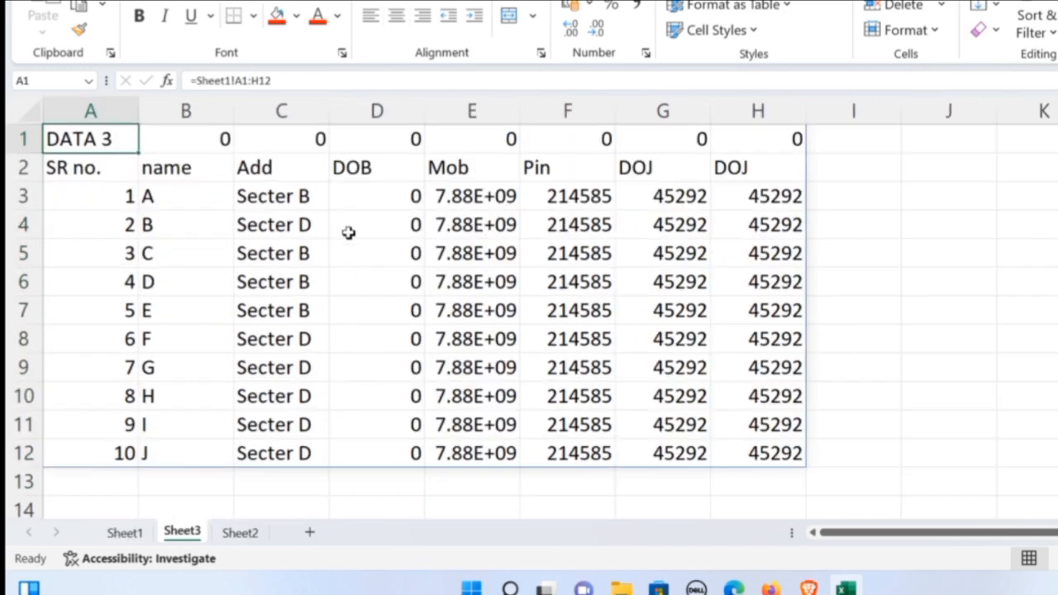
drag(376, 282, 353, 444)
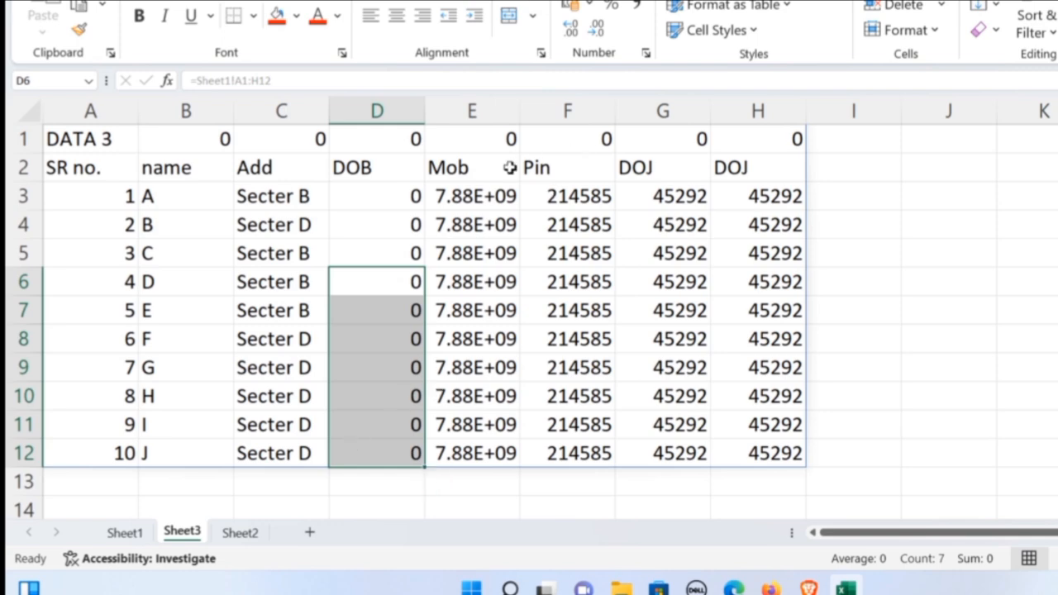
click(390, 205)
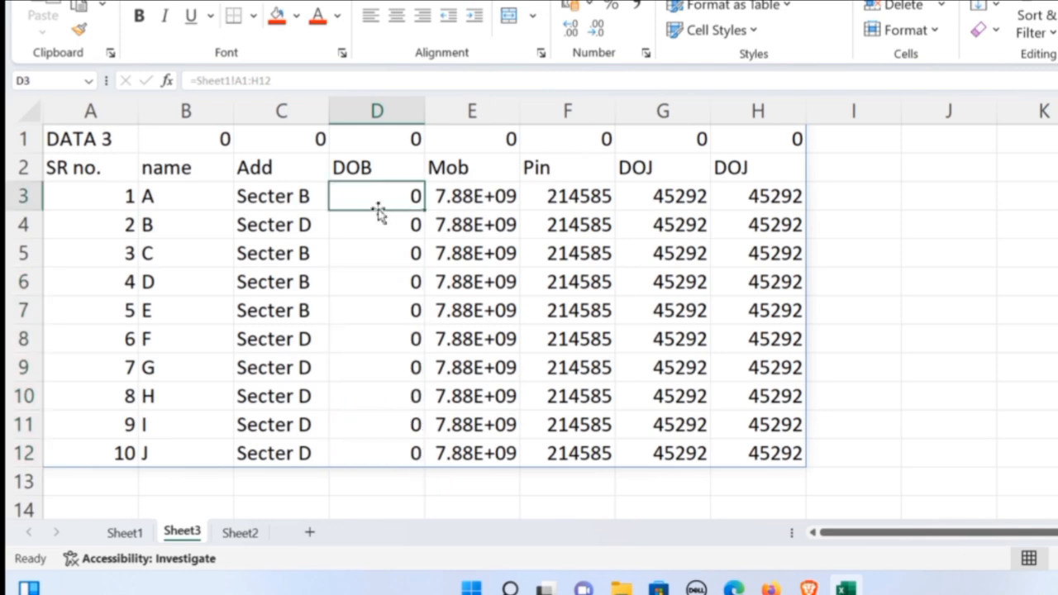
Step: Go from cell A2 of the linked table to its source range on Sheet1, review that range, and return to Sheet3
click(86, 168)
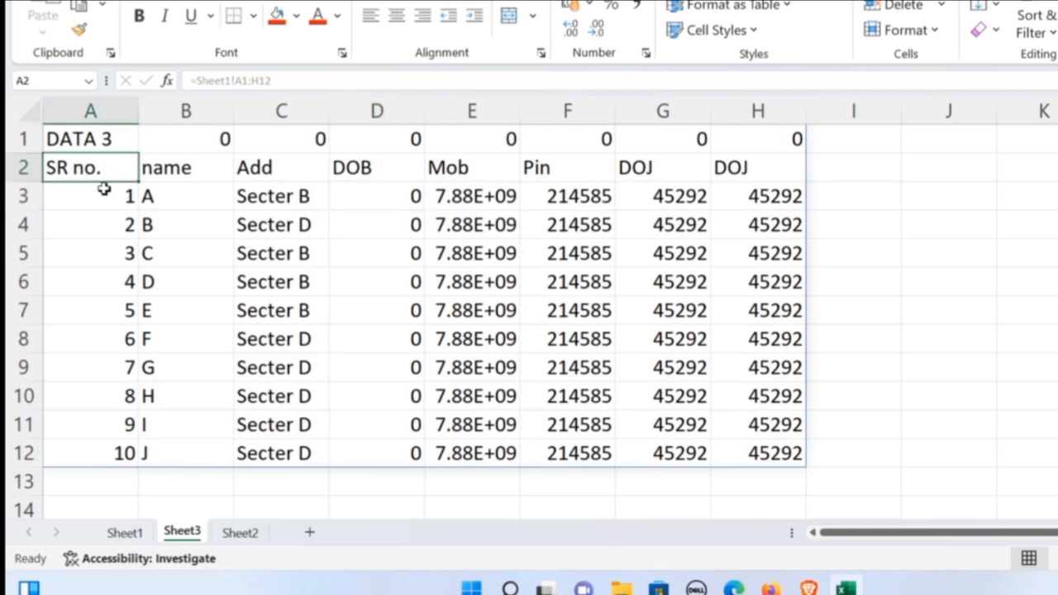
key(ctrl+bracketleft)
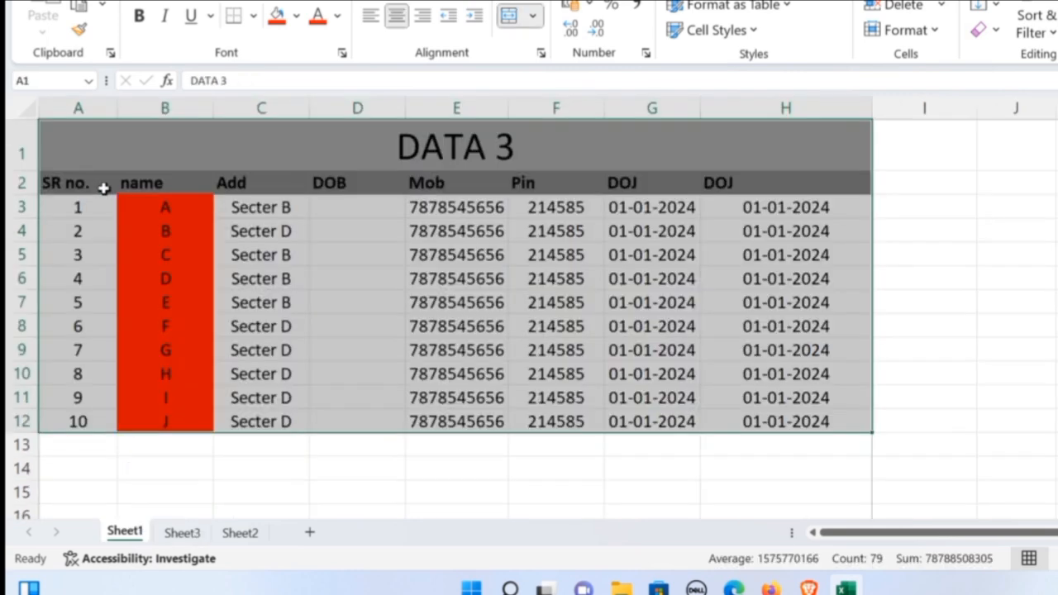
click(595, 382)
drag(186, 126, 438, 462)
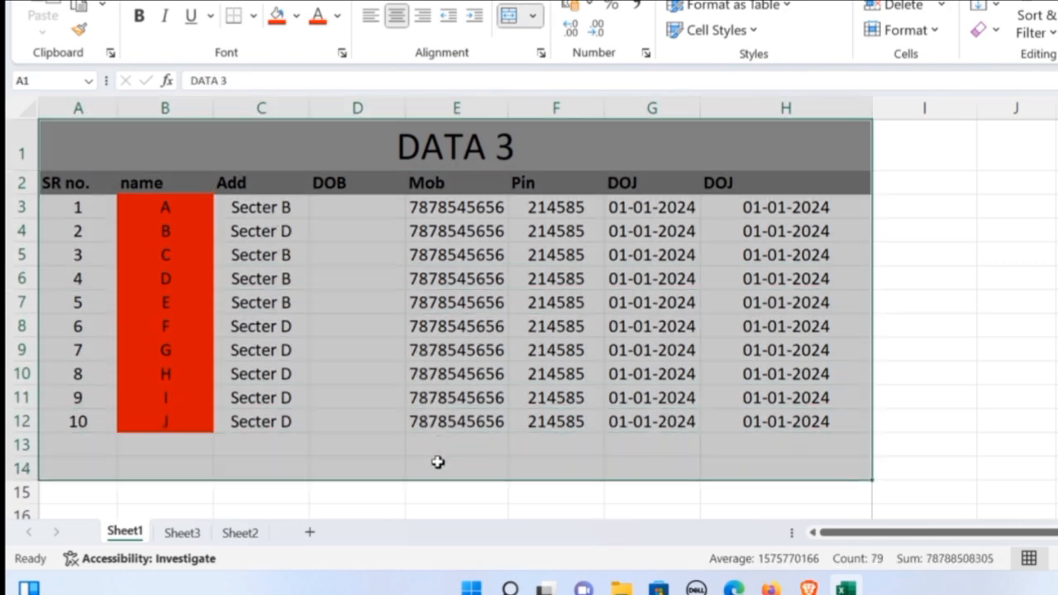
key(ctrl+Page_Down)
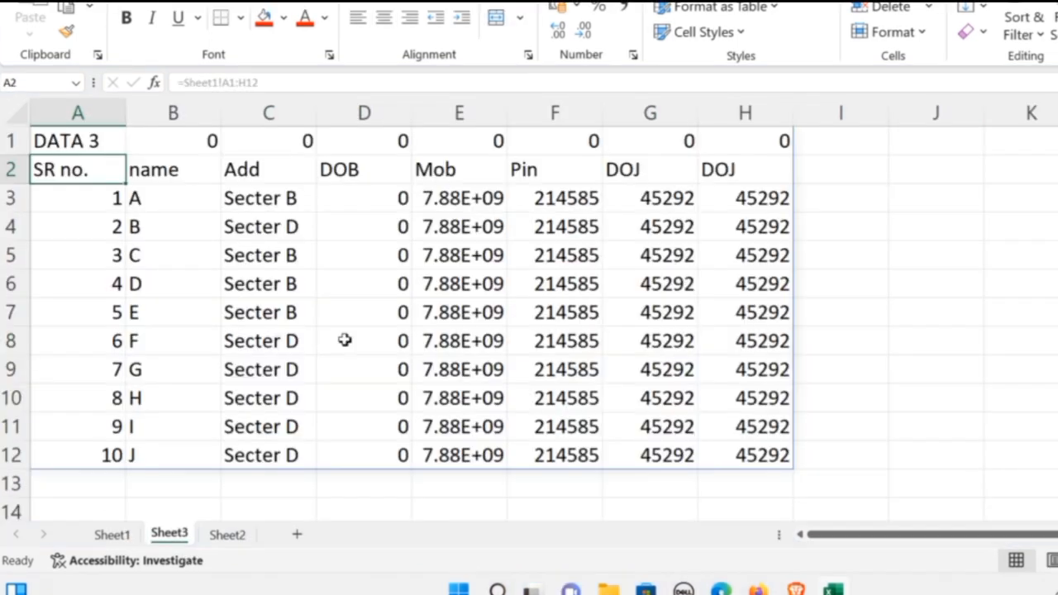
Step: Clear the linked title and serial numbers from Sheet2, and return to Sheet3
click(239, 534)
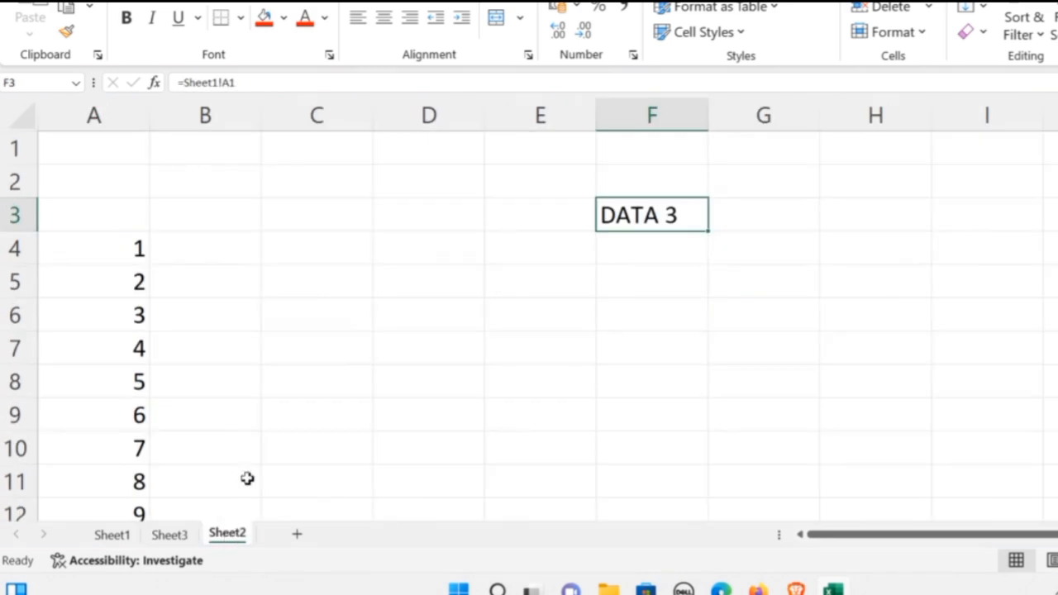
drag(140, 243, 661, 492)
drag(144, 192, 673, 529)
key(Delete)
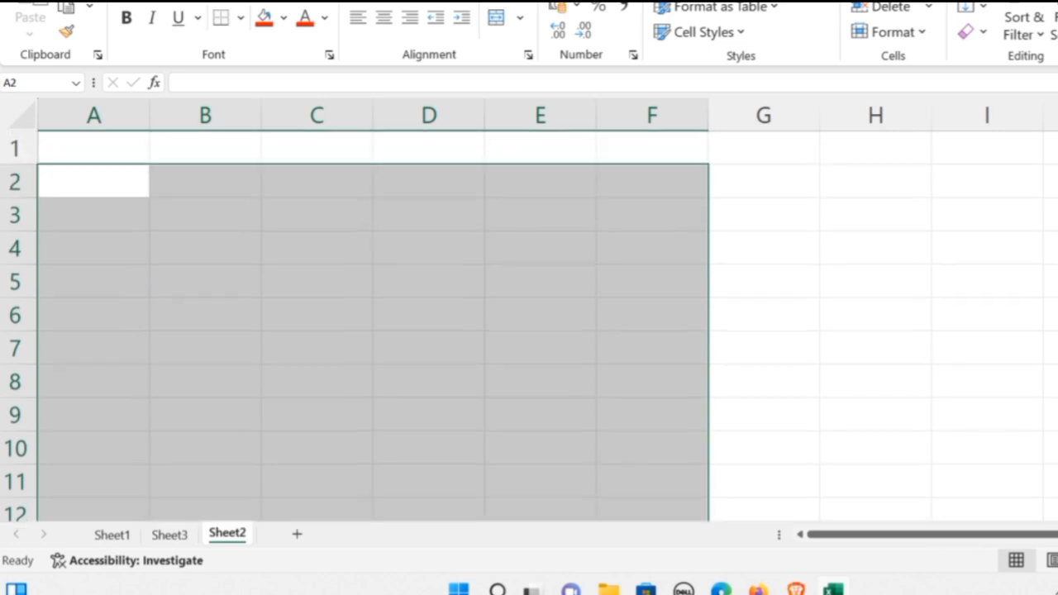
click(171, 535)
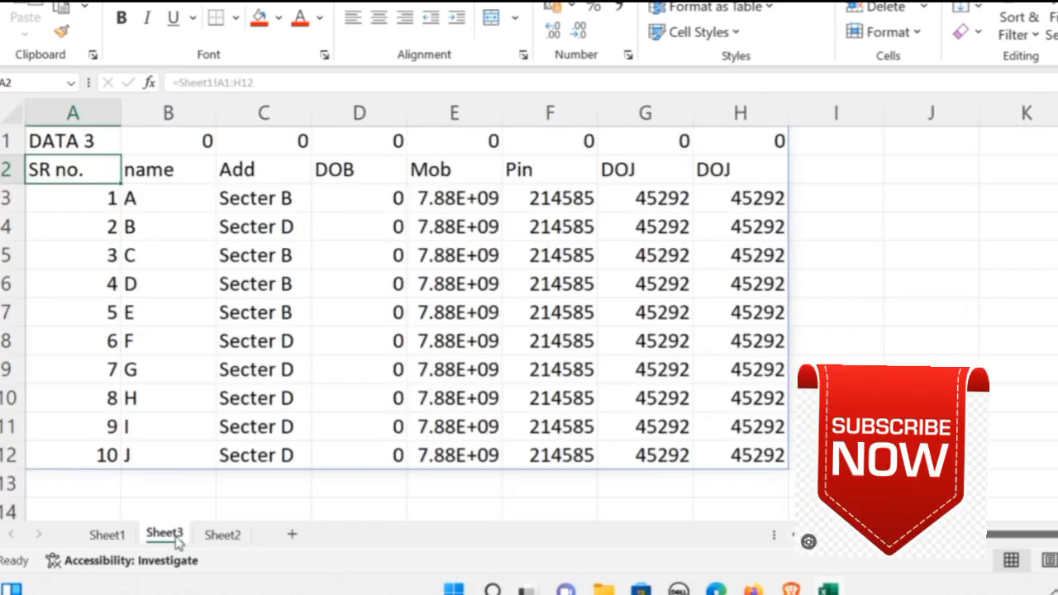